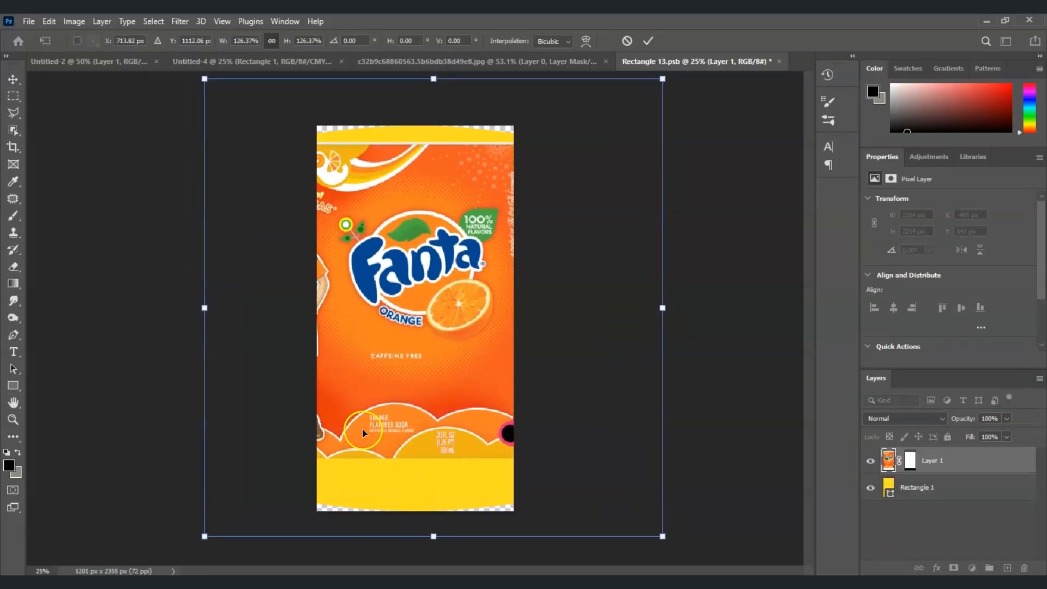
Step: Commit the label transform and change the label layer's blending through its layer options
{"action": "key", "text": "Return"}
{"action": "right_click", "coordinate": [929, 464]}
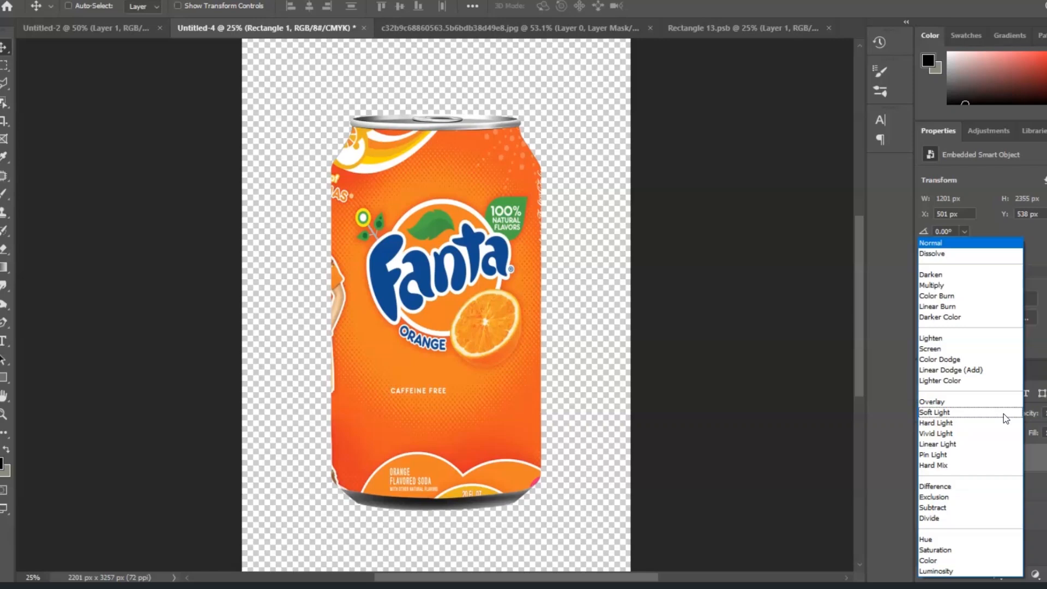
{"action": "left_click", "coordinate": [1005, 414]}
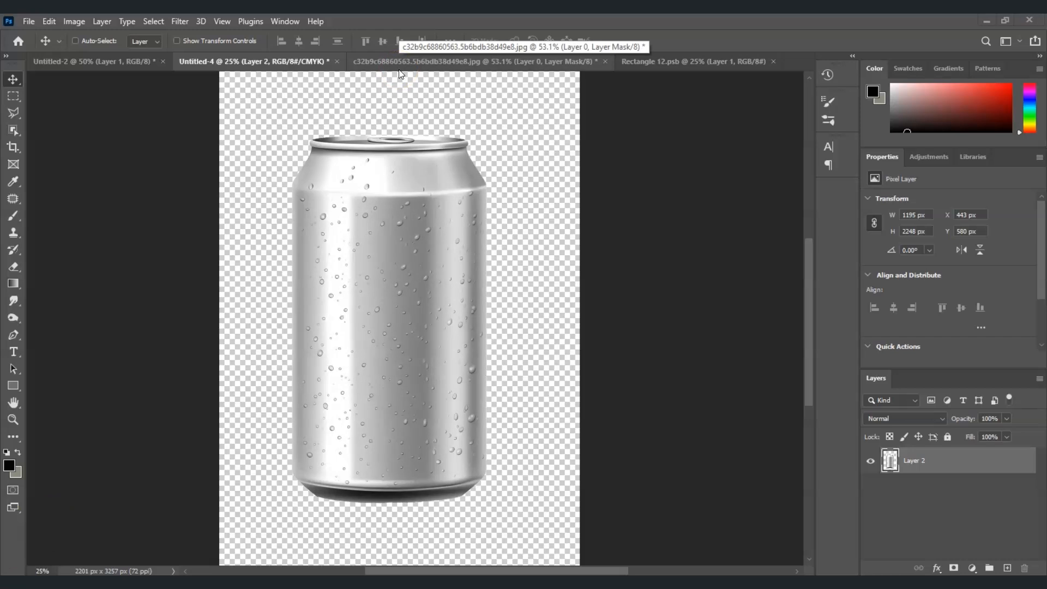
Step: View the Fanta label image, then return to the Untitled-4 can document
{"action": "left_click", "coordinate": [399, 70]}
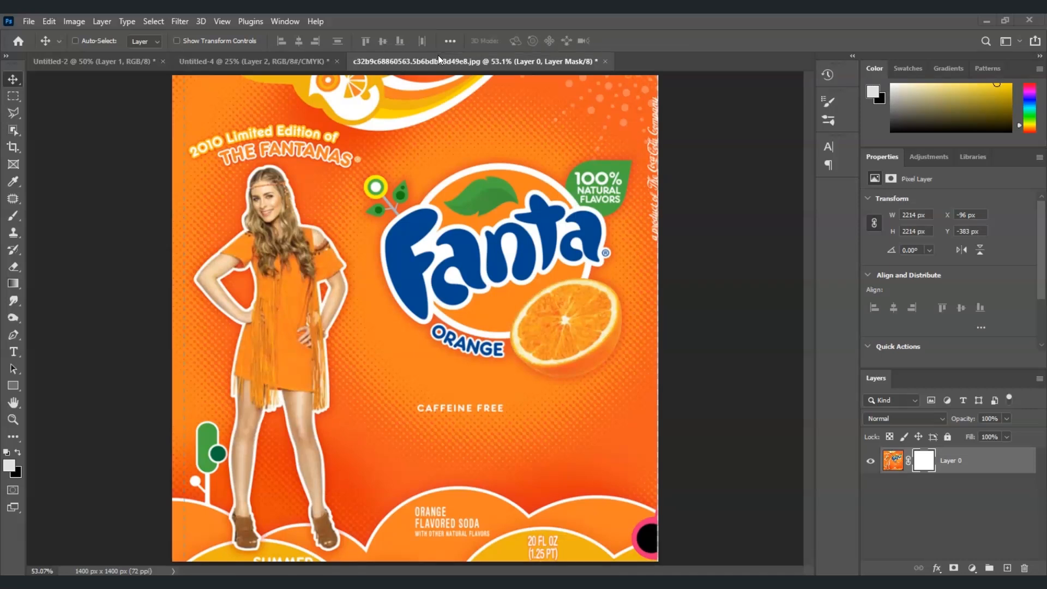
{"action": "left_click", "coordinate": [255, 60]}
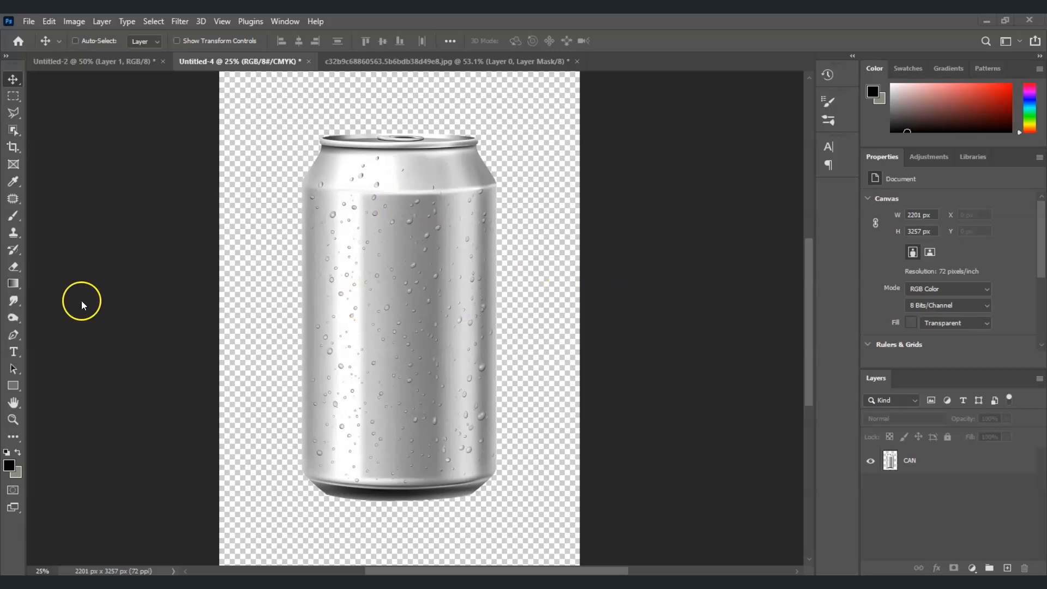
Step: Select the Pen tool and set its drawing mode to Path
{"action": "left_click", "coordinate": [14, 338]}
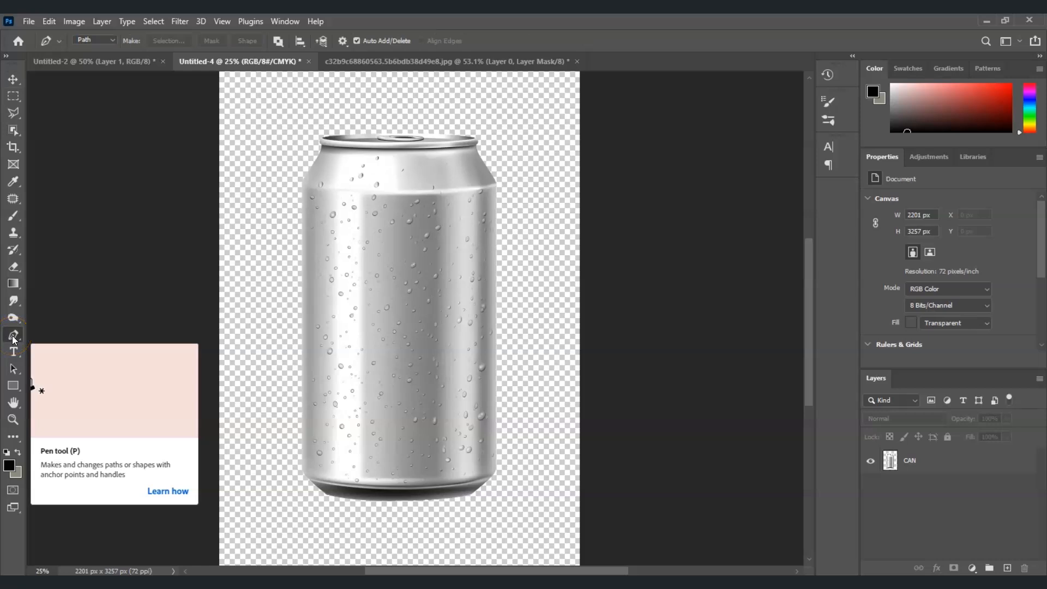
{"action": "left_click", "coordinate": [108, 41]}
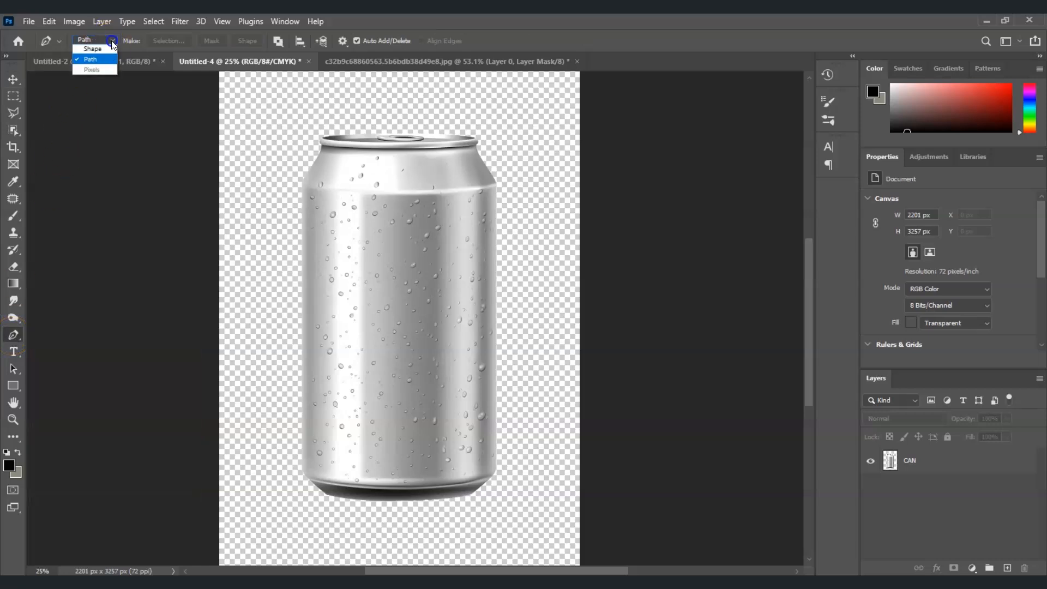
{"action": "left_click", "coordinate": [94, 55]}
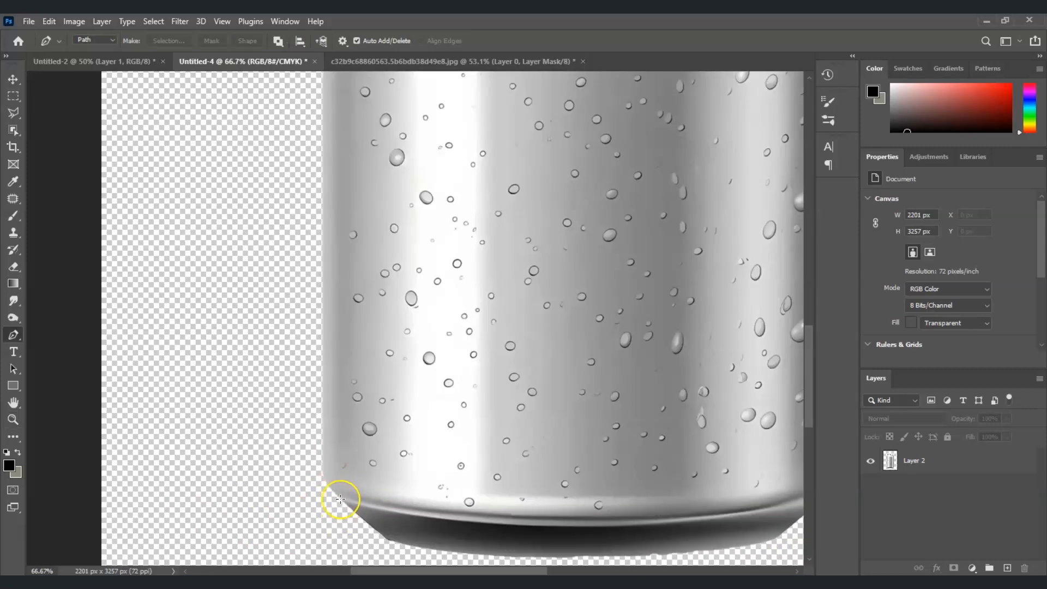
Step: Place anchors up the can's left edge and along its curved top rim
{"action": "left_click", "coordinate": [322, 203]}
{"action": "scroll", "coordinate": [370, 164], "scroll_direction": "up", "scroll_amount": 5}
{"action": "left_click", "coordinate": [322, 222]}
{"action": "left_click", "coordinate": [328, 207]}
{"action": "left_click", "coordinate": [363, 119]}
{"action": "left_click", "coordinate": [444, 125]}
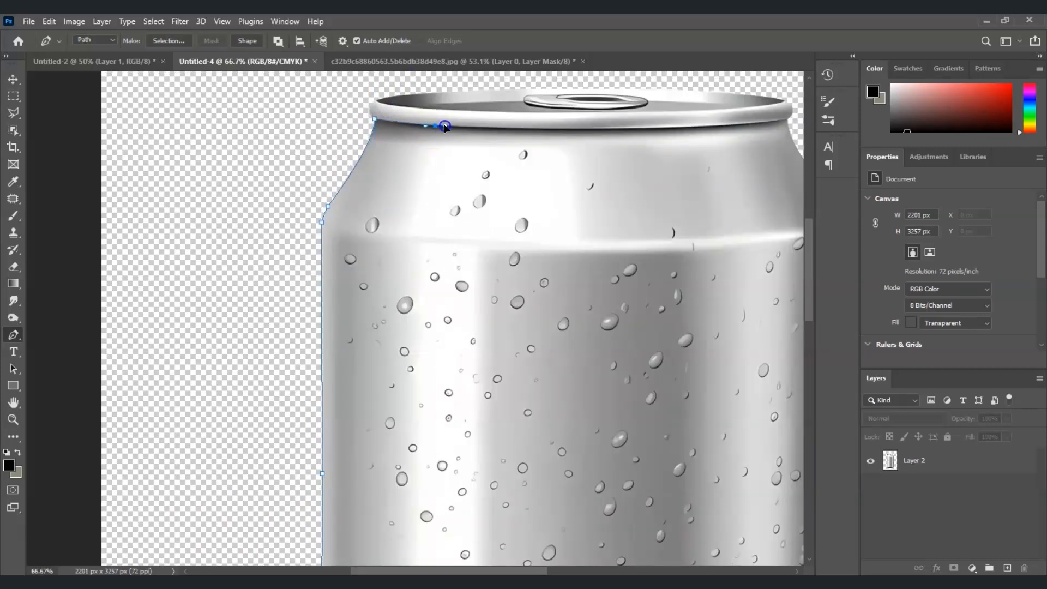
{"action": "left_click", "coordinate": [547, 129]}
{"action": "left_click", "coordinate": [701, 126]}
{"action": "left_click_drag", "start_coordinate": [464, 571], "coordinate": [514, 571]}
Step: Continue the path down the can's right side and around the base, closing it at the start
{"action": "left_click", "coordinate": [589, 118]}
{"action": "left_click", "coordinate": [640, 217]}
{"action": "left_click", "coordinate": [643, 373]}
{"action": "left_click_drag", "start_coordinate": [809, 265], "coordinate": [808, 418]}
{"action": "left_click", "coordinate": [643, 200]}
{"action": "left_click", "coordinate": [641, 387]}
{"action": "left_click_drag", "start_coordinate": [560, 426], "coordinate": [492, 430]}
{"action": "left_click", "coordinate": [363, 439]}
Step: Zoom to fit the whole can on screen, then bring up the traced path's options
{"action": "left_click", "coordinate": [144, 417]}
{"action": "left_click", "coordinate": [13, 419]}
{"action": "left_click", "coordinate": [392, 40]}
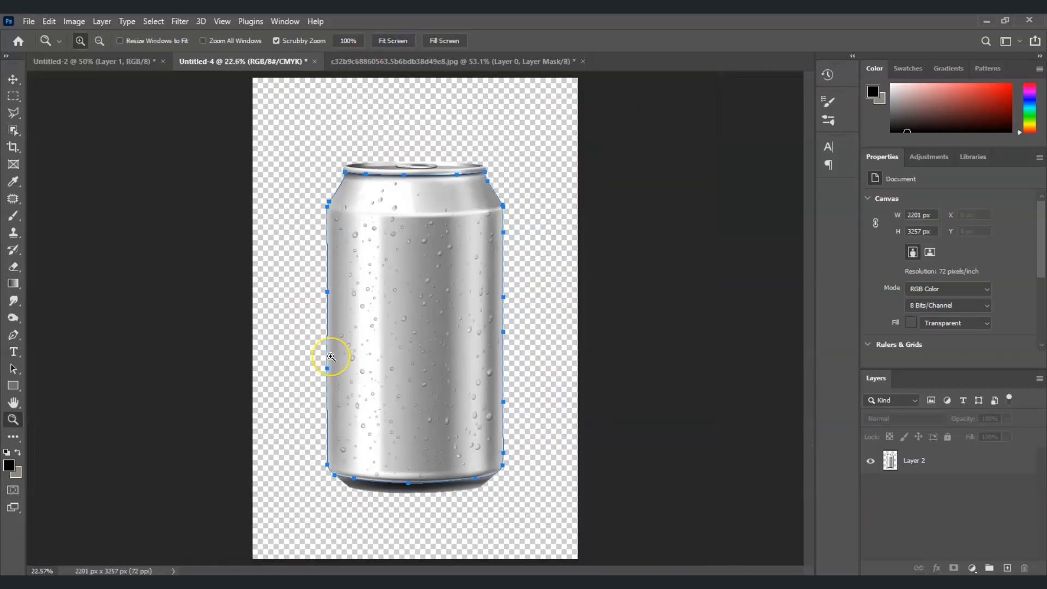
{"action": "left_click", "coordinate": [407, 346]}
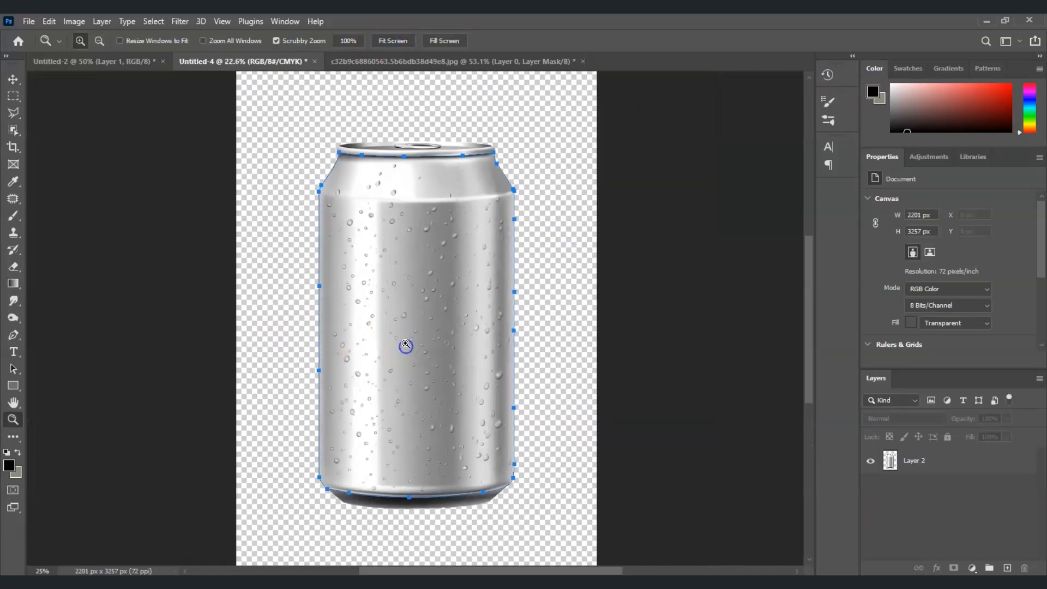
{"action": "key", "text": "p"}
{"action": "right_click", "coordinate": [381, 280]}
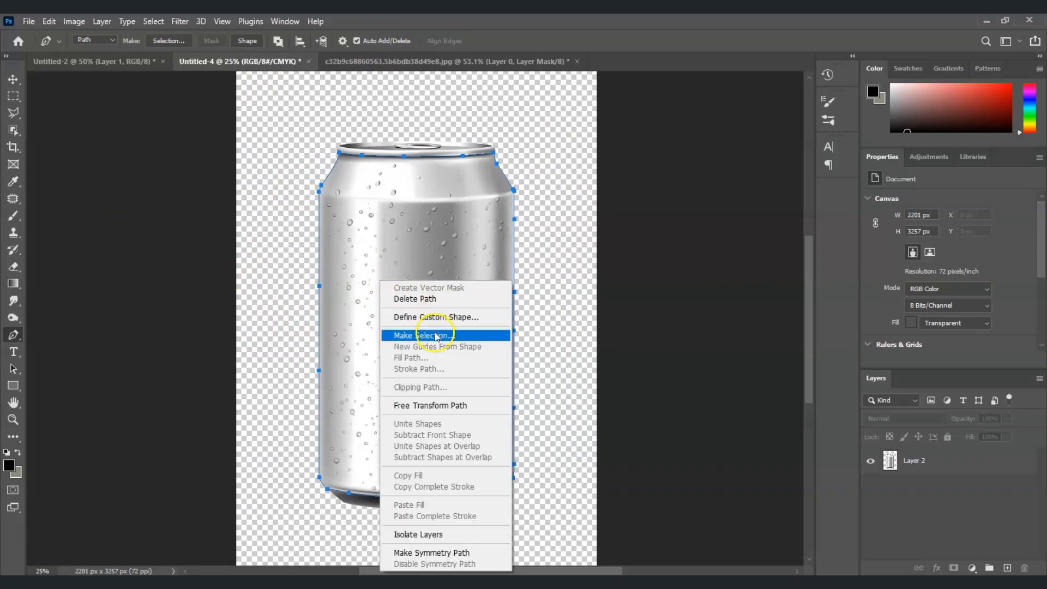
Step: Make a selection from the path with 1 px feather and copy the can to Layer 3
{"action": "left_click", "coordinate": [435, 336]}
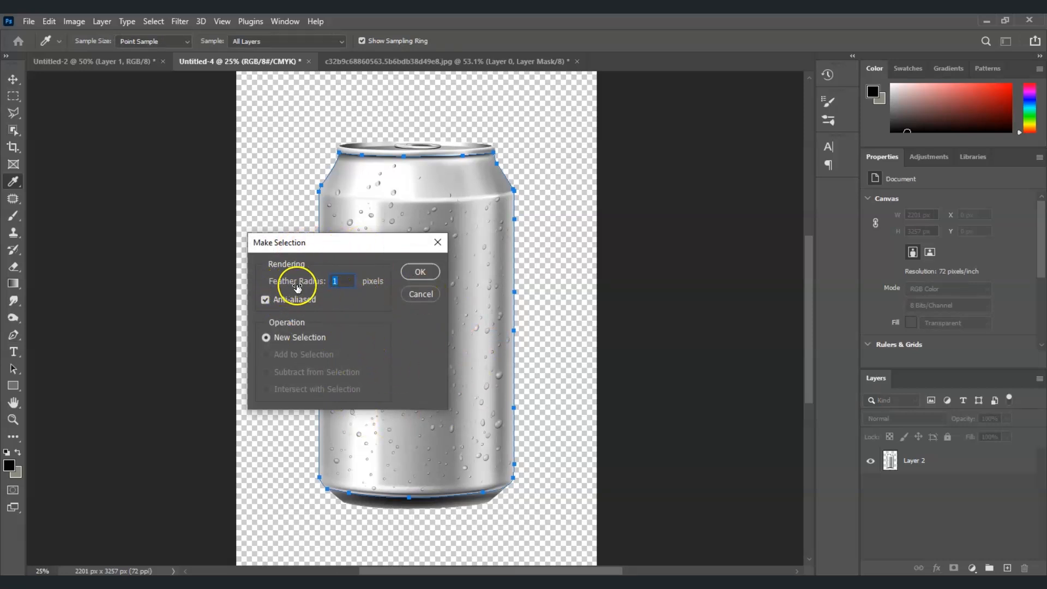
{"action": "left_click", "coordinate": [420, 272]}
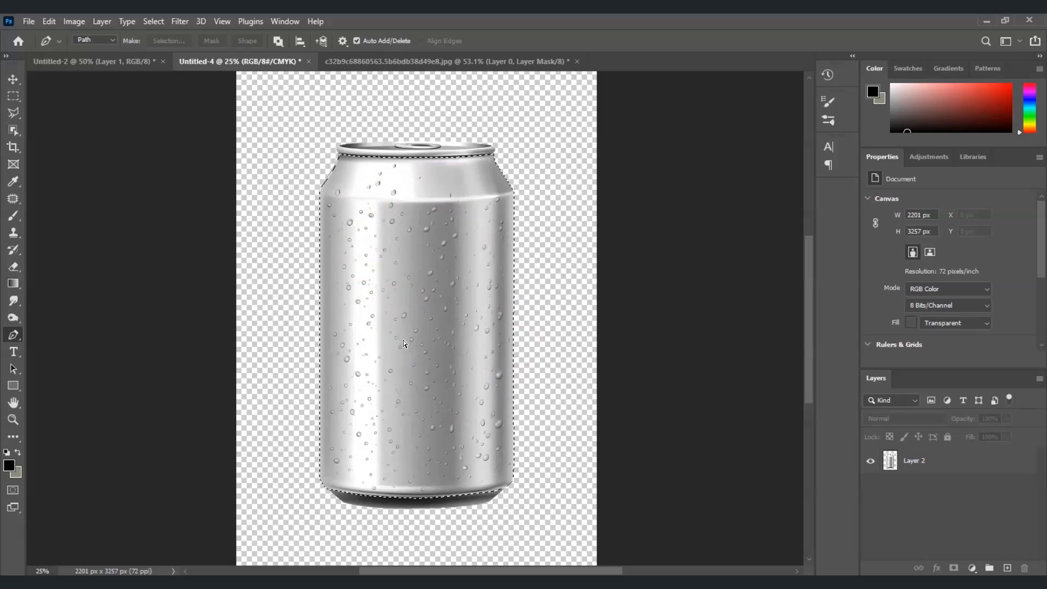
{"action": "key", "text": "ctrl+j"}
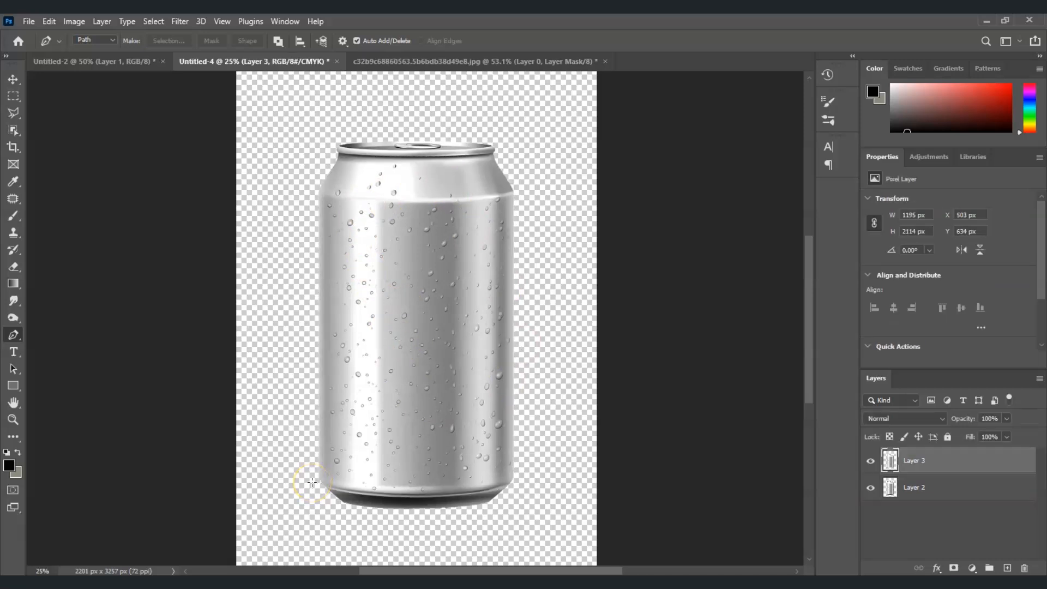
{"action": "left_click", "coordinate": [870, 488]}
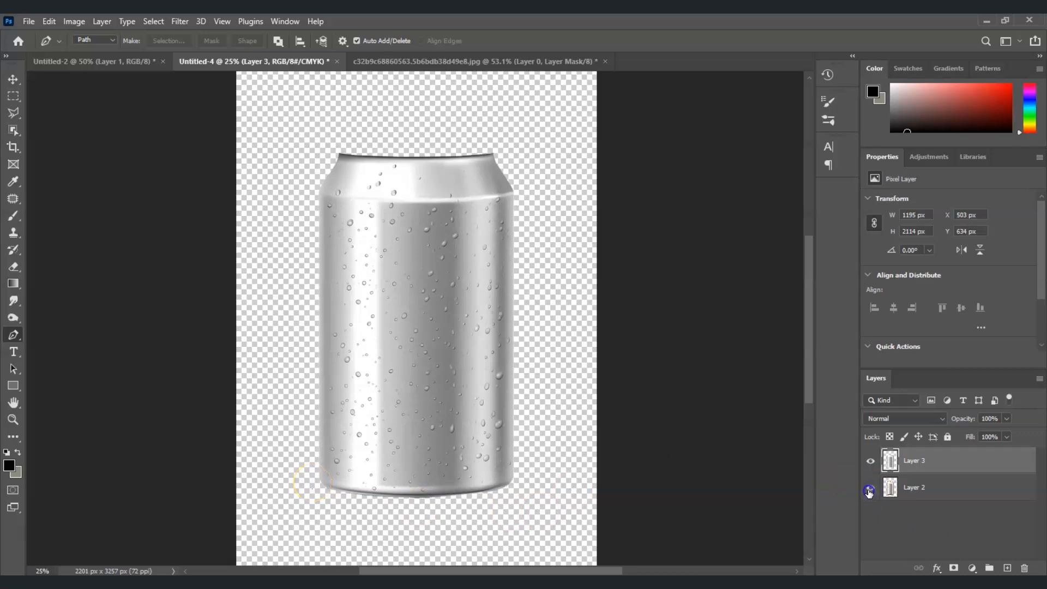
{"action": "left_click", "coordinate": [871, 488]}
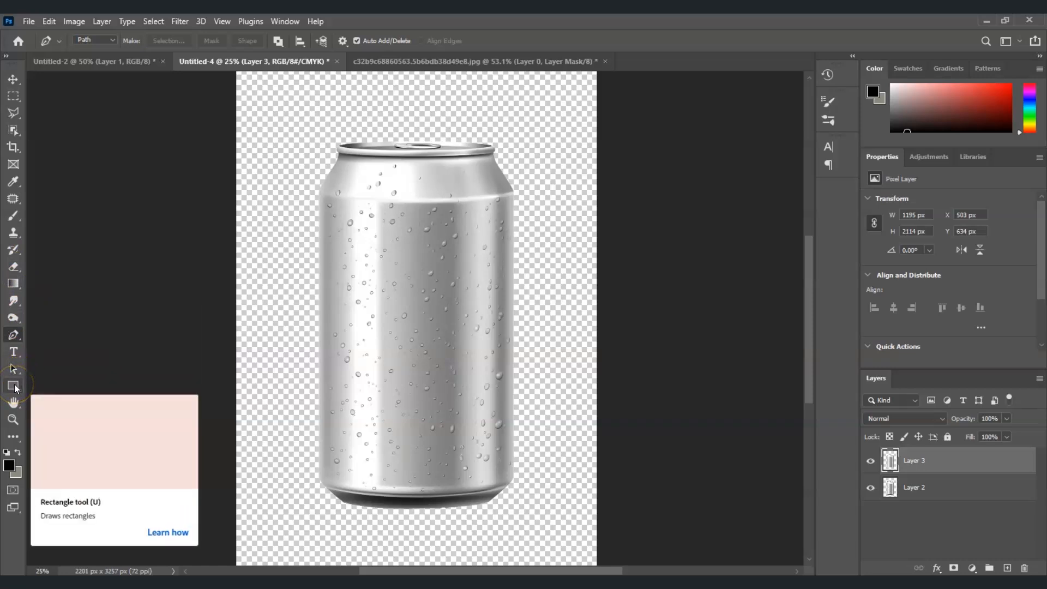
Step: Draw a yellow Rectangle 1 shape over the can's body
{"action": "left_click_drag", "start_coordinate": [15, 388], "coordinate": [67, 384]}
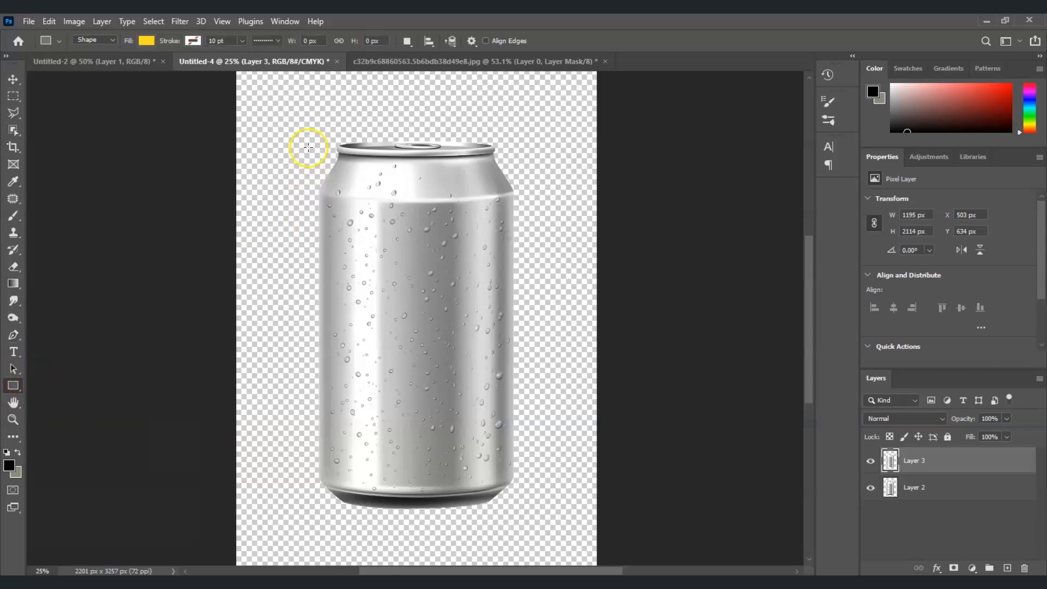
{"action": "left_click_drag", "start_coordinate": [318, 144], "coordinate": [515, 514]}
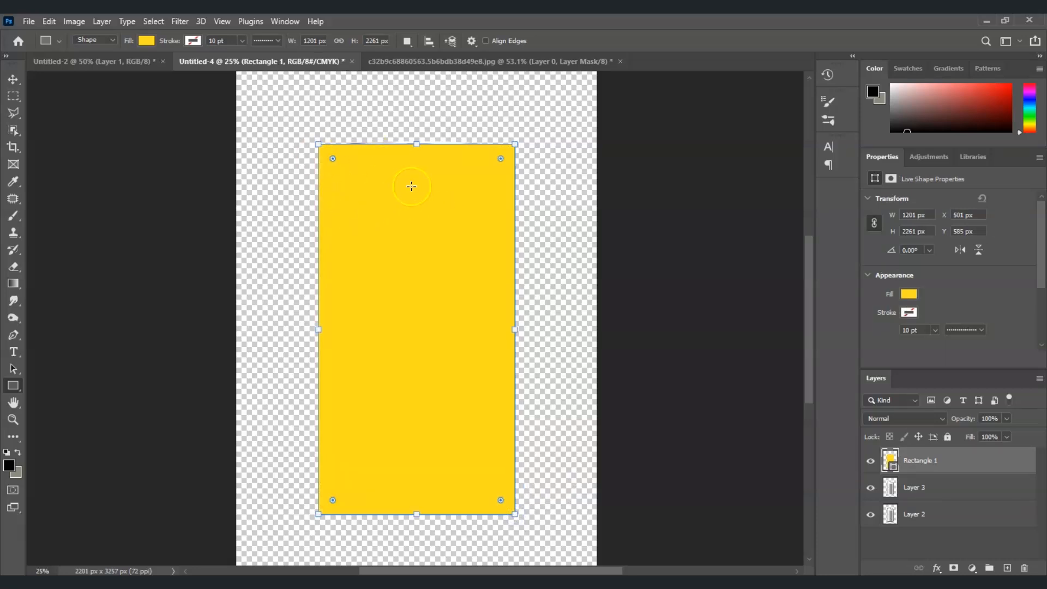
{"action": "key", "text": "Return"}
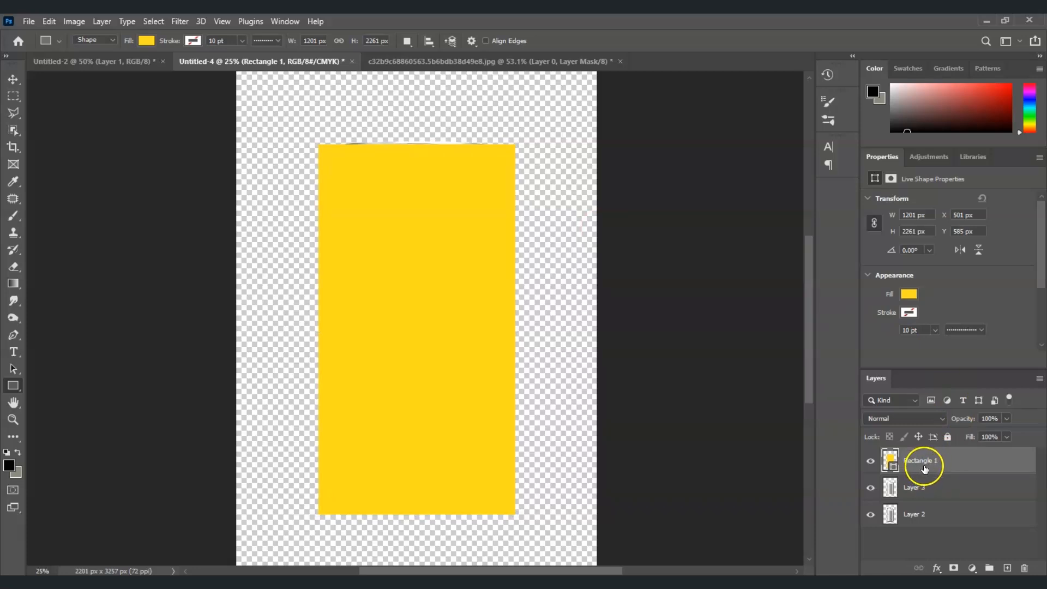
Step: Warp Rectangle 1 with the Bulge preset and reduce the bend to 9.9%
{"action": "key", "text": "ctrl+t"}
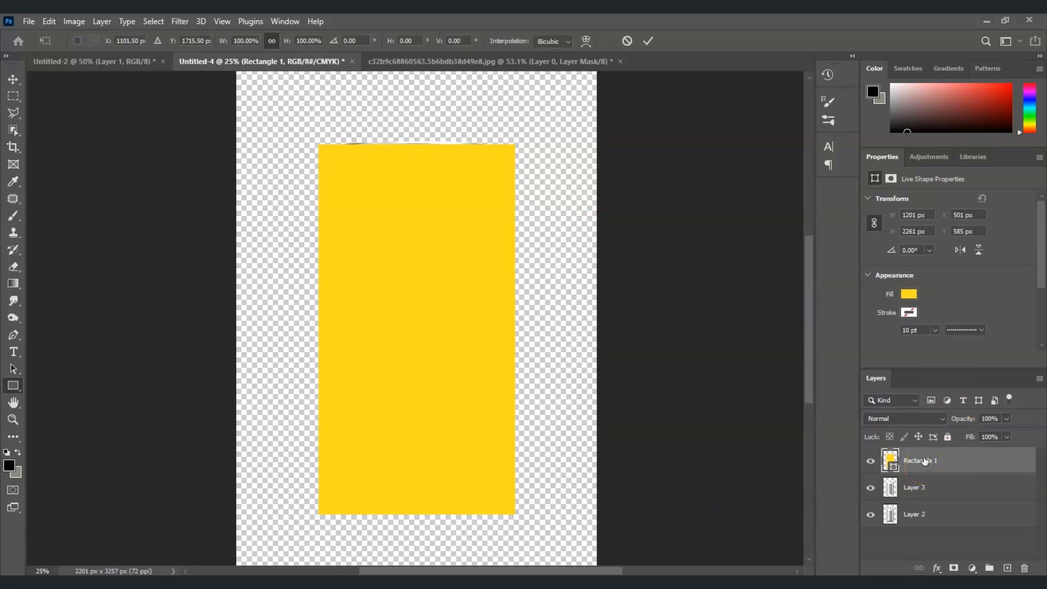
{"action": "right_click", "coordinate": [375, 295]}
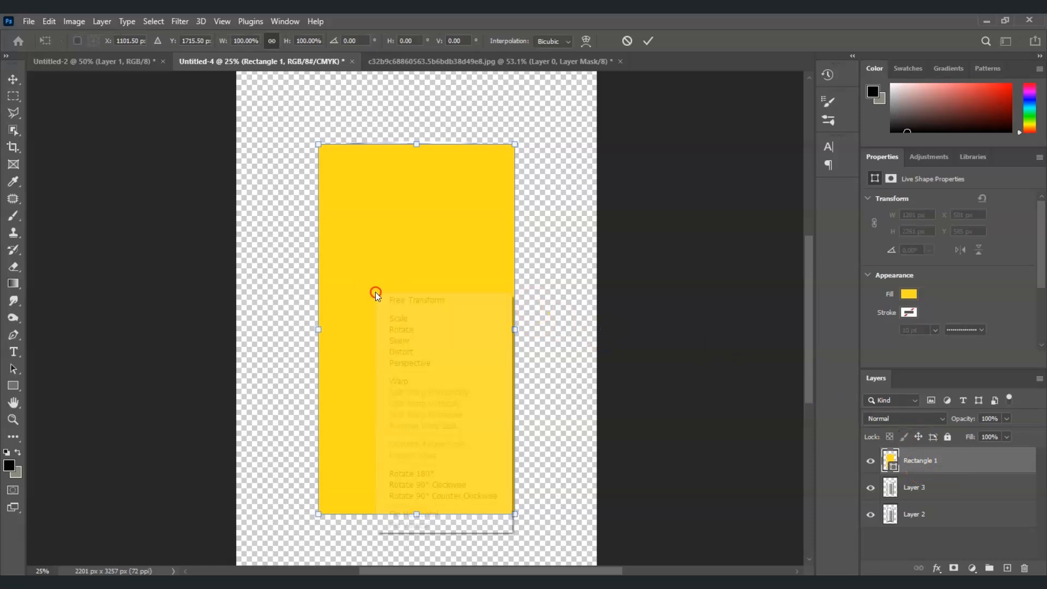
{"action": "left_click", "coordinate": [421, 381]}
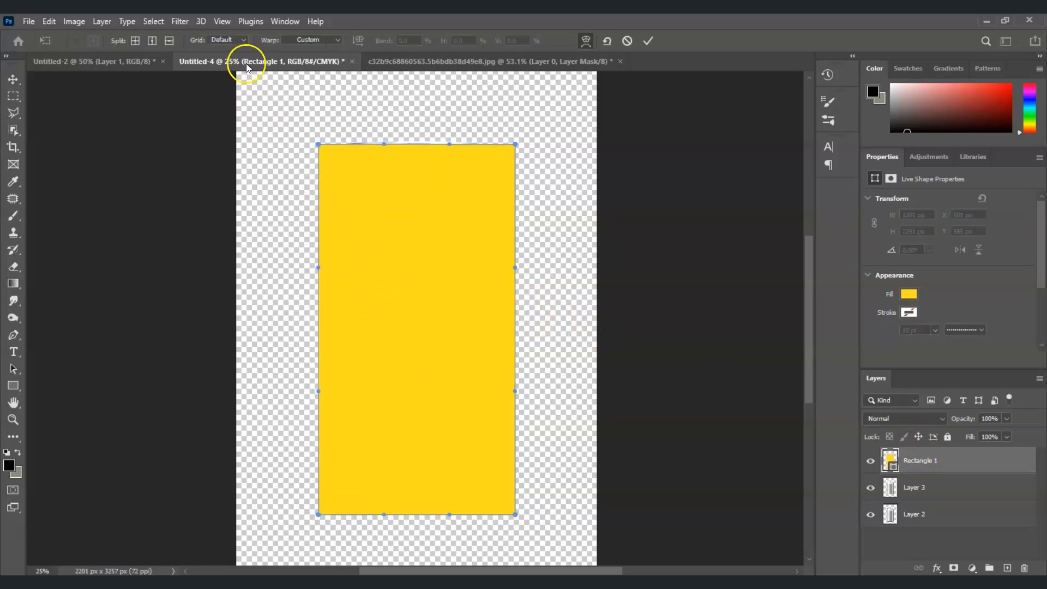
{"action": "left_click", "coordinate": [337, 40]}
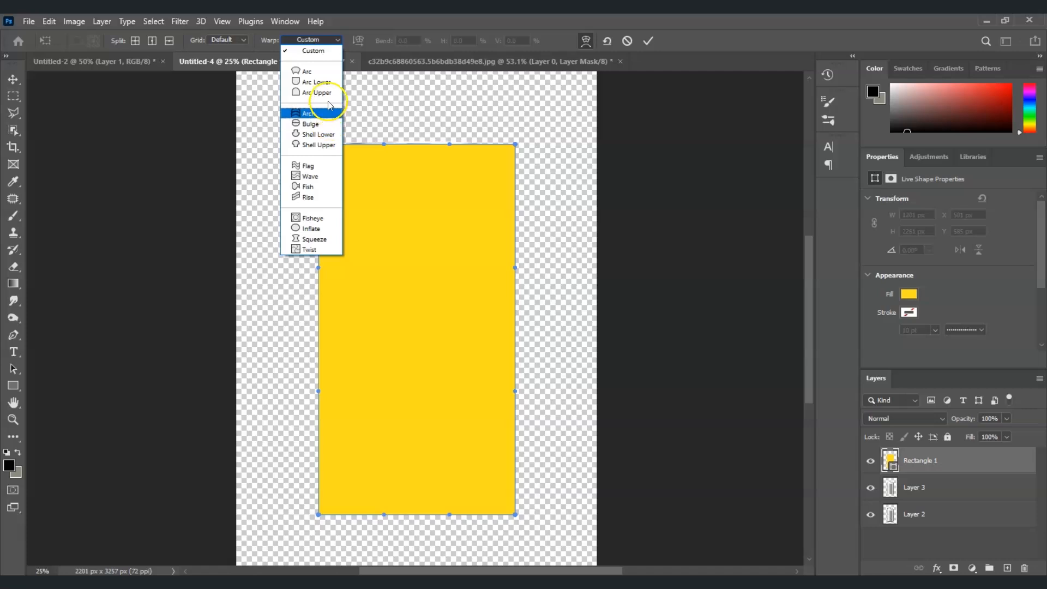
{"action": "left_click", "coordinate": [328, 124]}
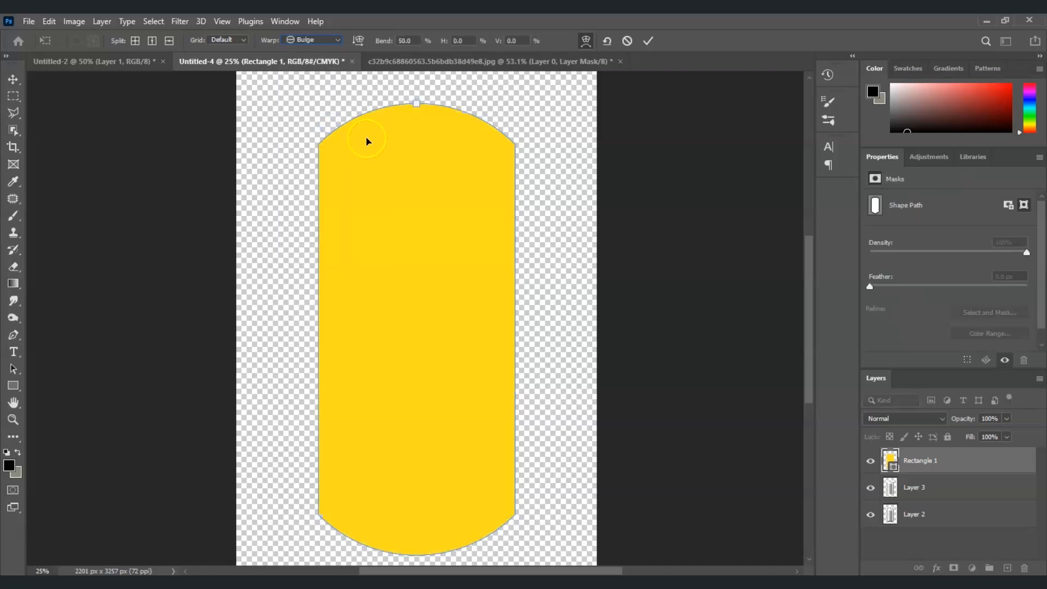
{"action": "left_click_drag", "start_coordinate": [417, 106], "coordinate": [420, 137]}
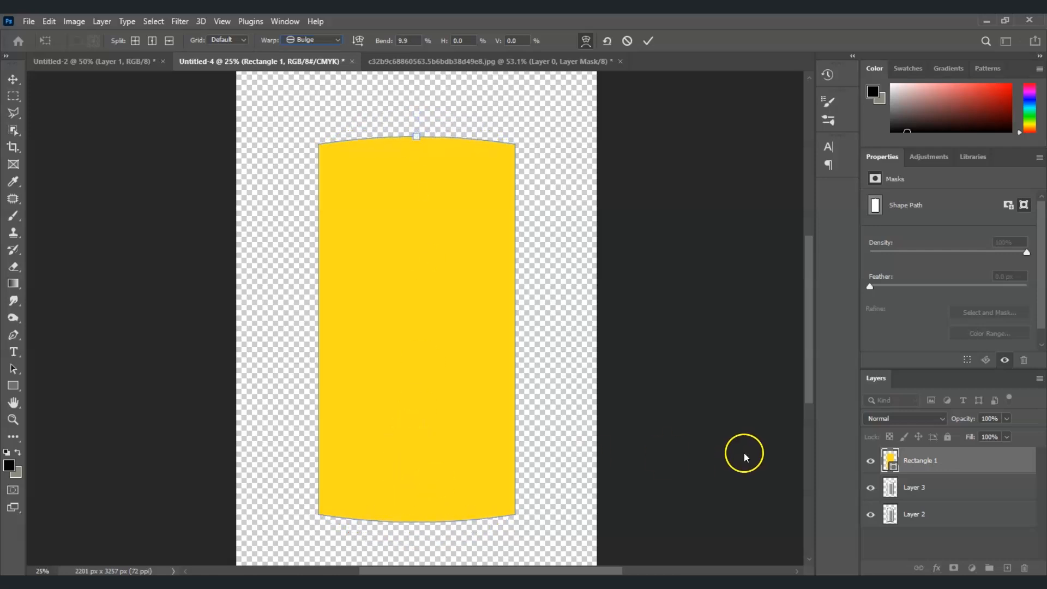
Step: Commit the Bulge warp and raise Rectangle 1's opacity from 36% back to 100%
{"action": "left_click", "coordinate": [1007, 419]}
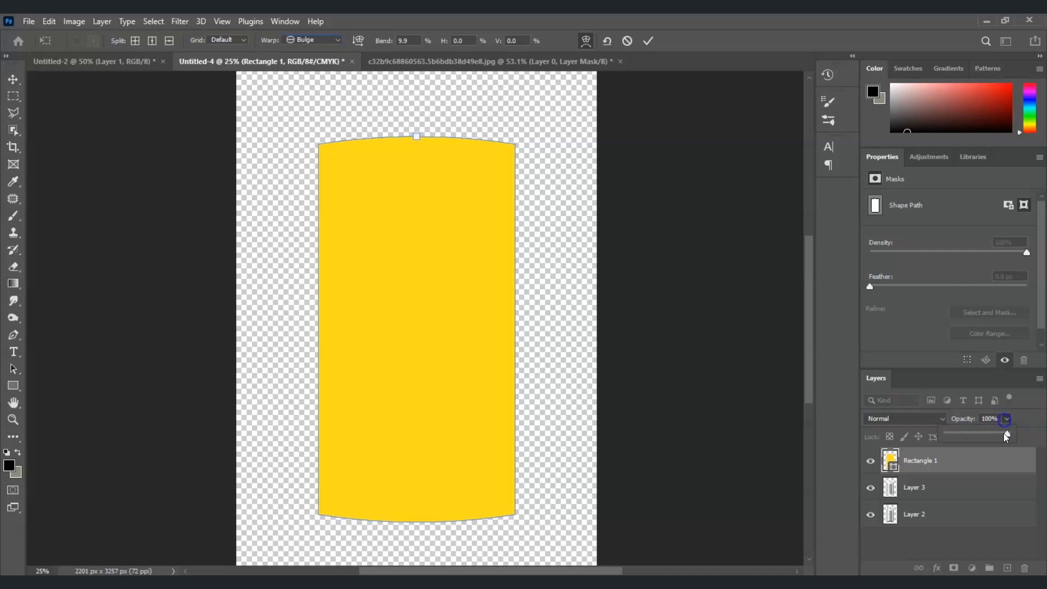
{"action": "left_click_drag", "start_coordinate": [1007, 435], "coordinate": [967, 435]}
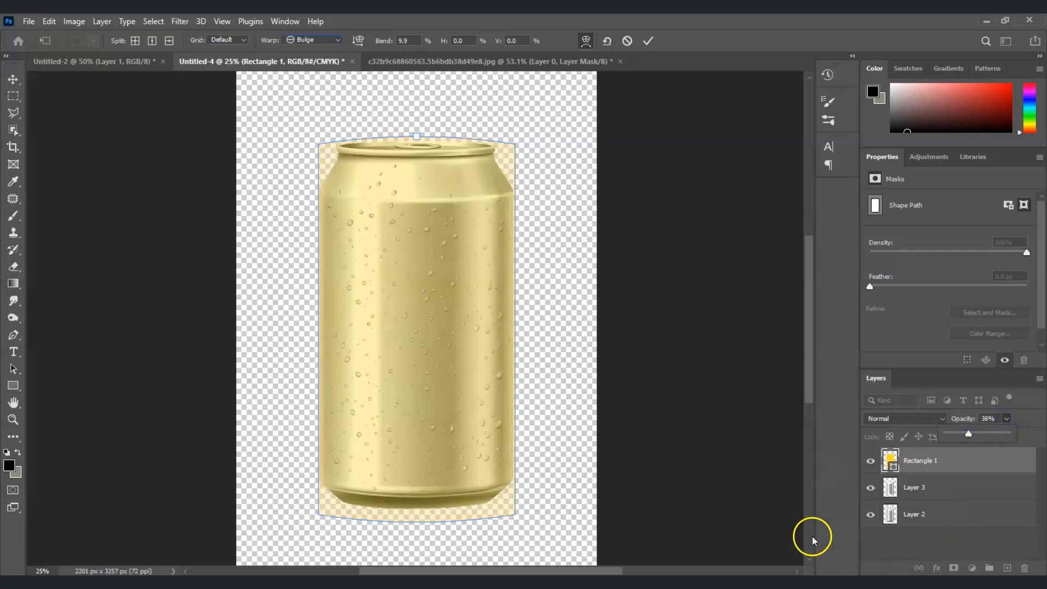
{"action": "key", "text": "Return"}
{"action": "key", "text": "Return"}
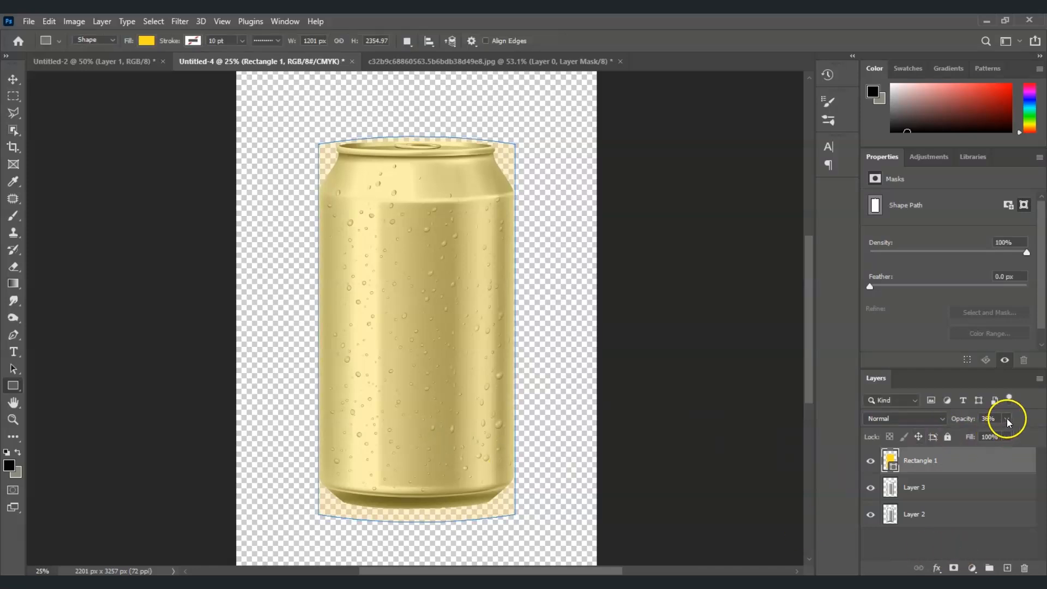
{"action": "left_click_drag", "start_coordinate": [1002, 434], "coordinate": [1039, 435]}
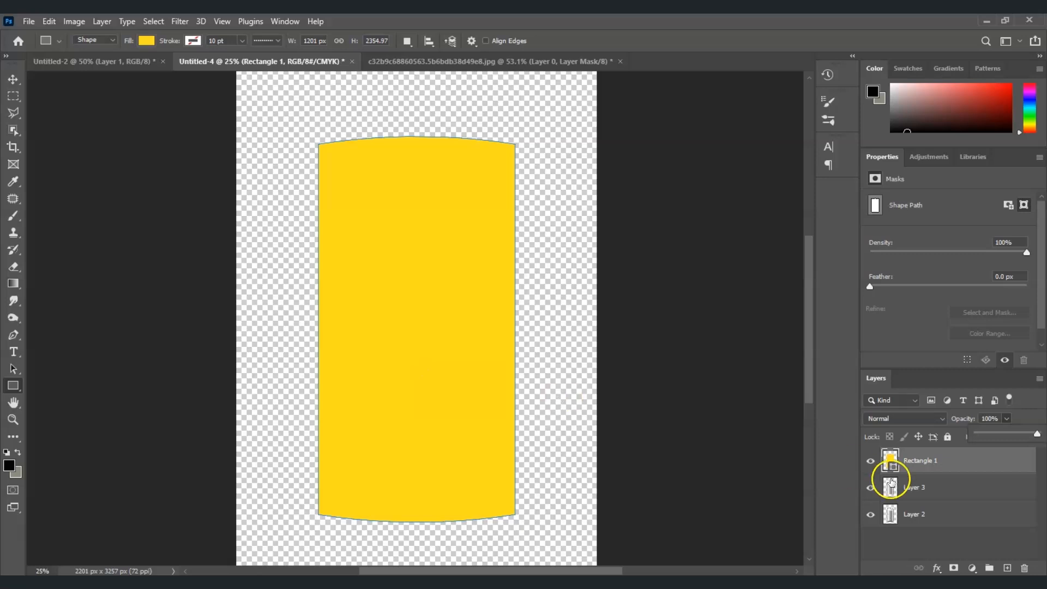
Step: Convert Rectangle 1 to a smart object and open its contents as Rectangle 13.psb
{"action": "left_click", "coordinate": [955, 457]}
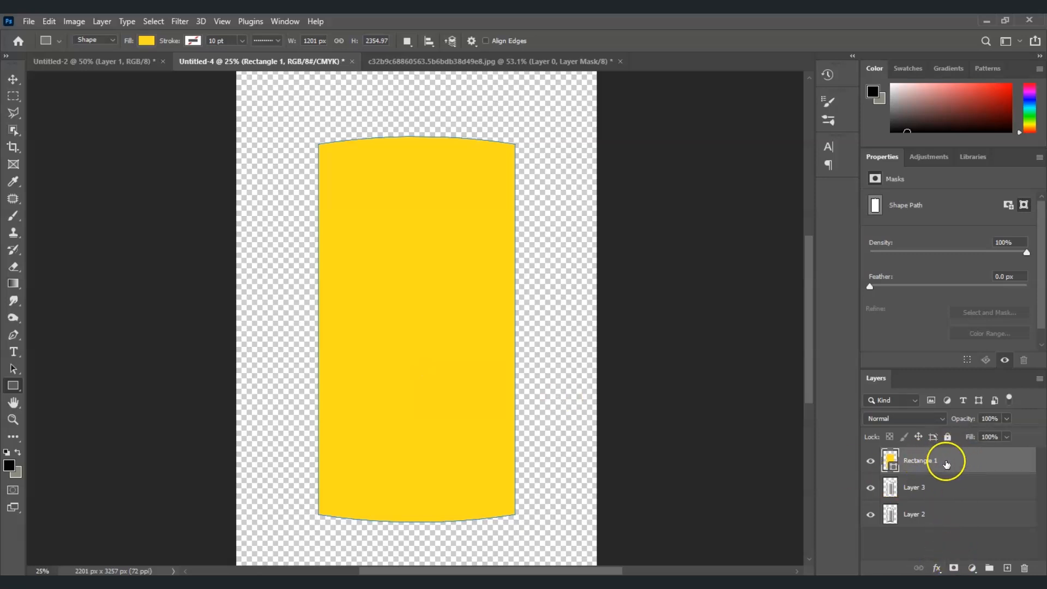
{"action": "right_click", "coordinate": [947, 462]}
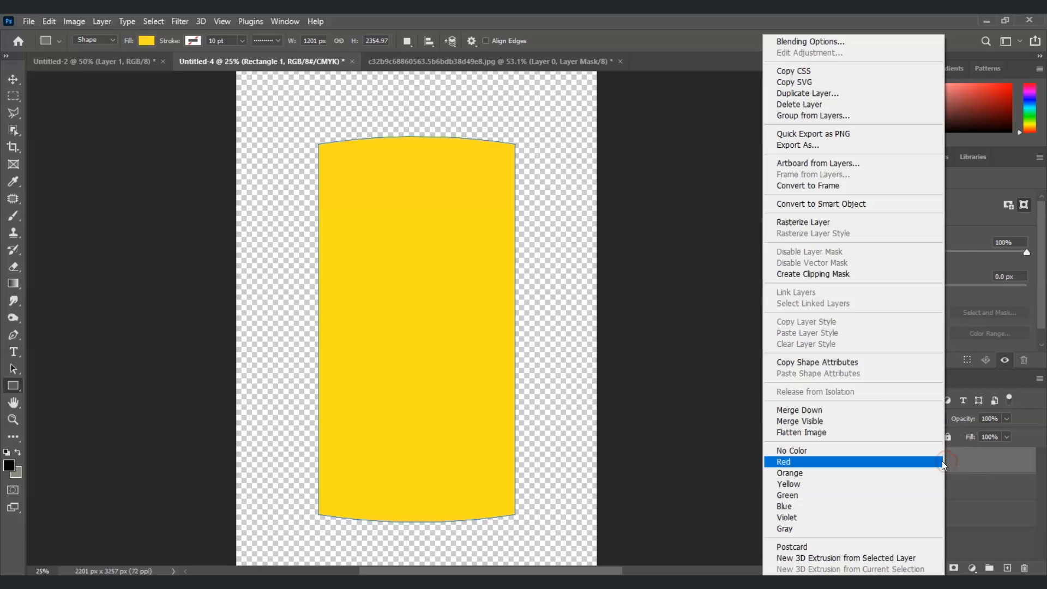
{"action": "left_click", "coordinate": [849, 203]}
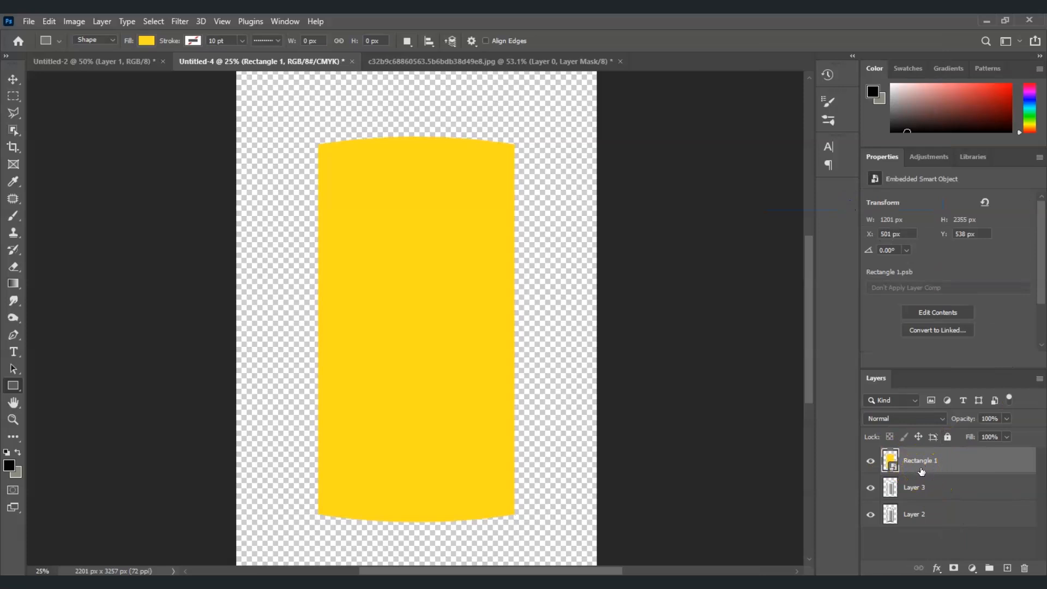
{"action": "double_click", "coordinate": [893, 466]}
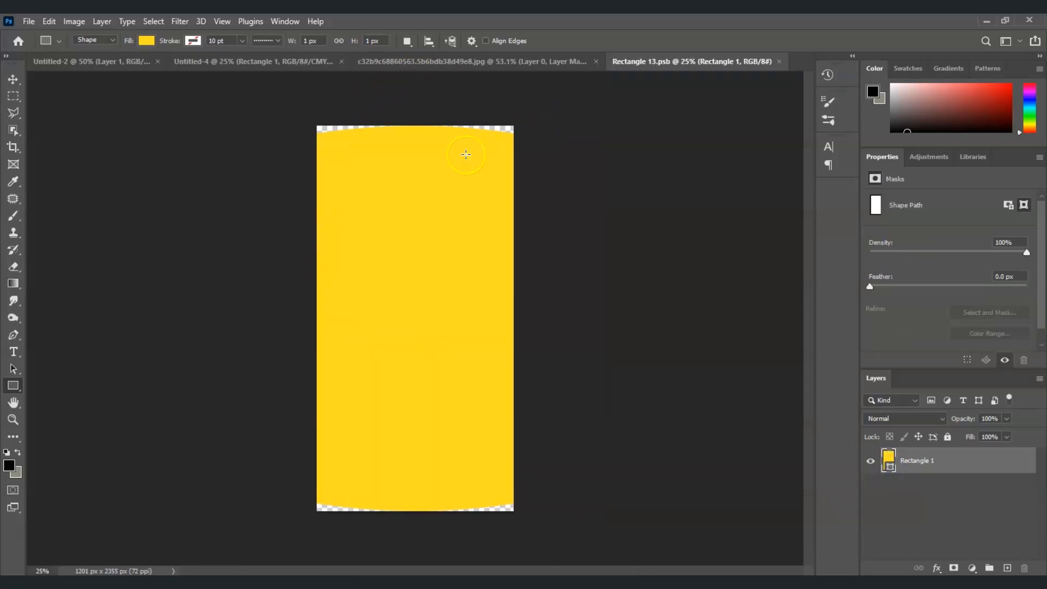
Step: Move the Fanta label artwork from its image into Rectangle 13.psb
{"action": "left_click", "coordinate": [436, 63]}
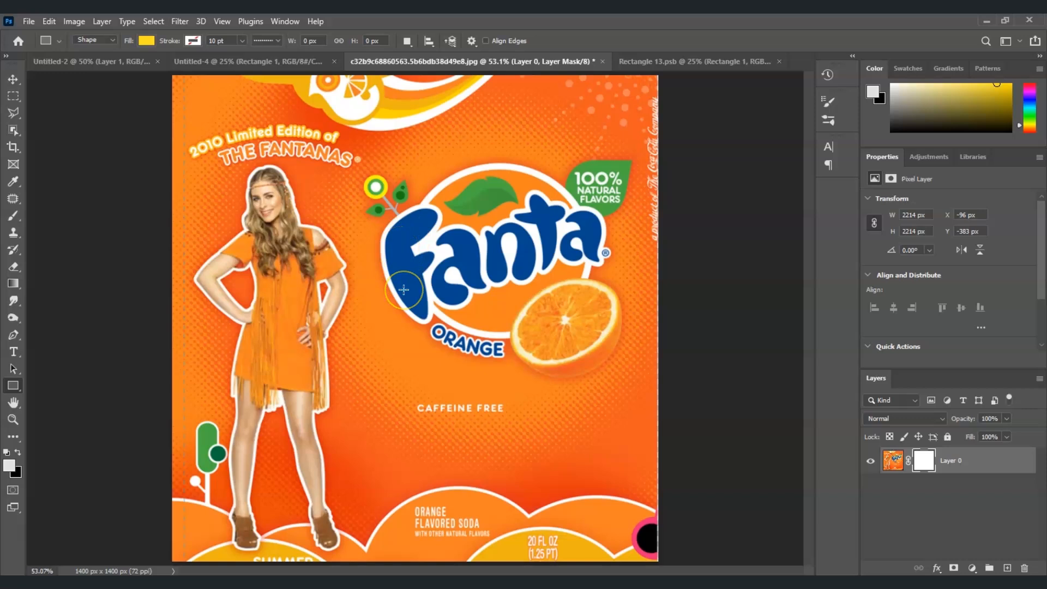
{"action": "key", "text": "v"}
{"action": "left_click_drag", "start_coordinate": [425, 326], "coordinate": [407, 337]}
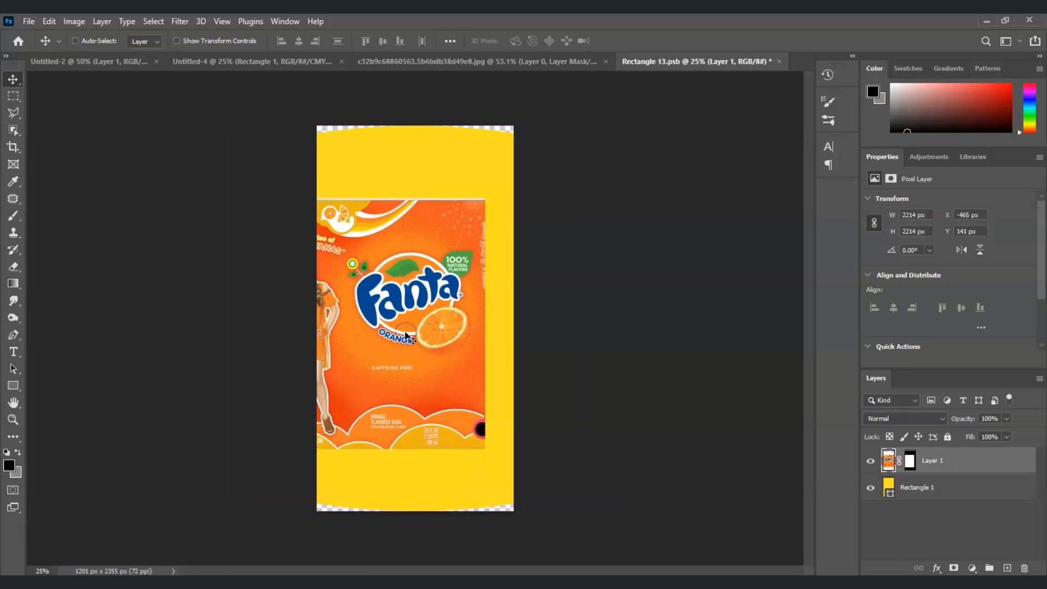
Step: Scale and stretch the label to cover the rectangle, then shift it down 40 px
{"action": "key", "text": "ctrl+t"}
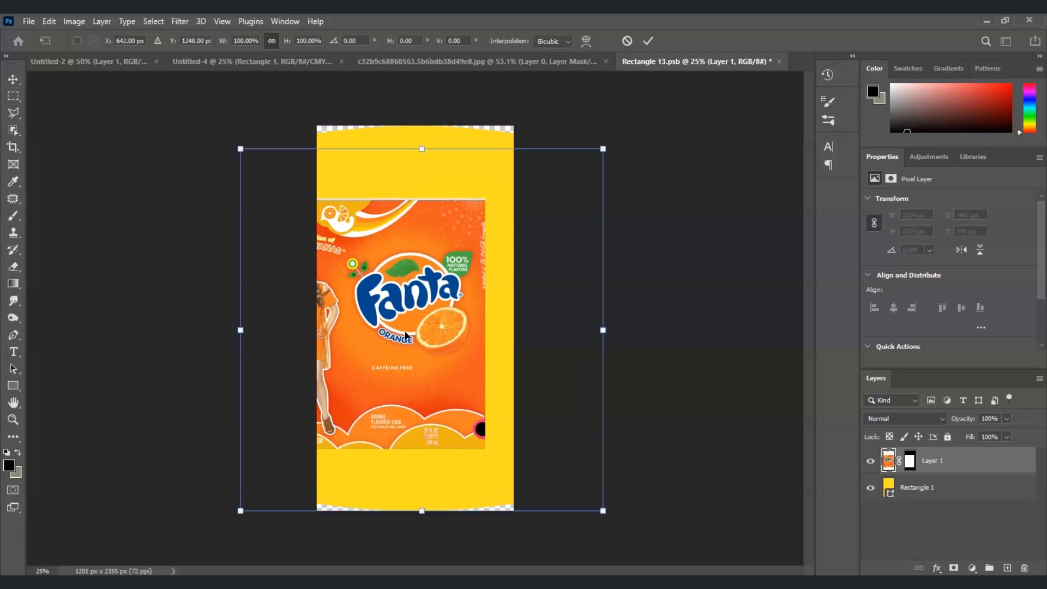
{"action": "left_click_drag", "start_coordinate": [425, 152], "coordinate": [444, 60]}
{"action": "left_click_drag", "start_coordinate": [394, 273], "coordinate": [402, 297]}
{"action": "left_click_drag", "start_coordinate": [419, 533], "coordinate": [419, 537]}
{"action": "left_click_drag", "start_coordinate": [408, 473], "coordinate": [410, 473]}
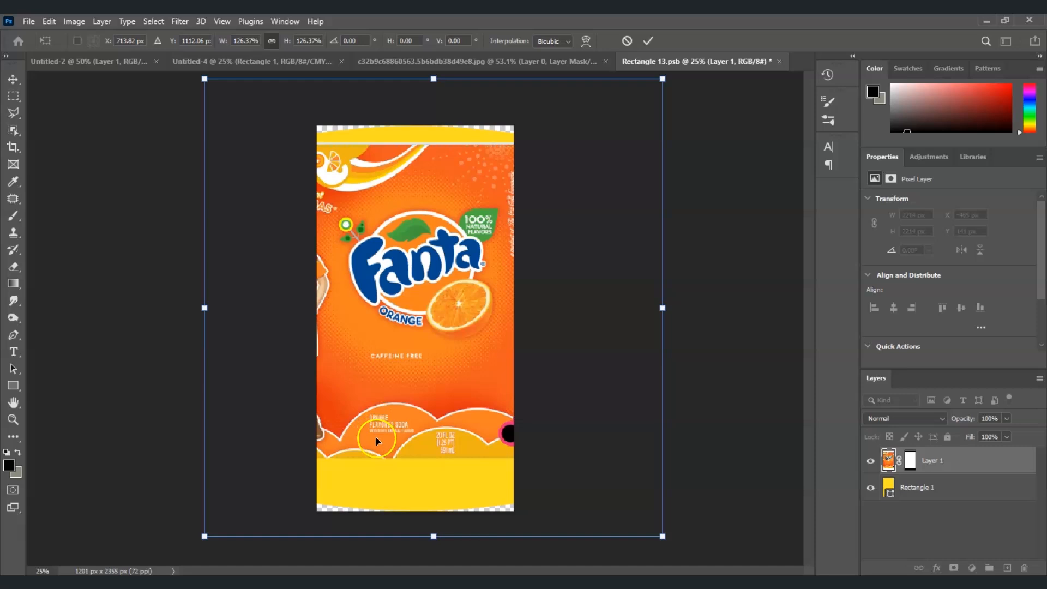
{"action": "left_click_drag", "start_coordinate": [434, 540], "coordinate": [438, 588]}
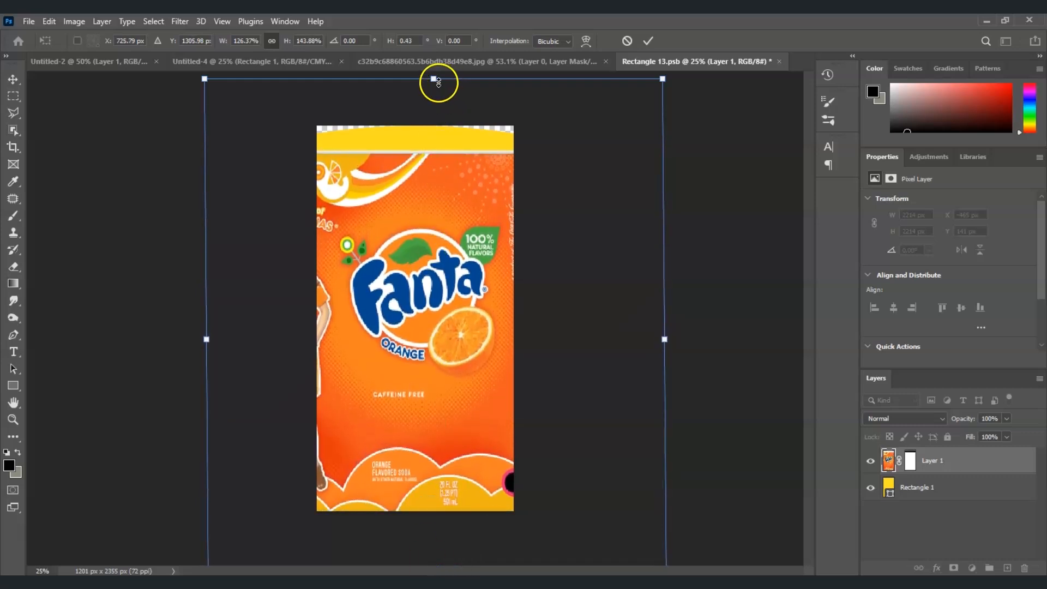
{"action": "left_click_drag", "start_coordinate": [435, 81], "coordinate": [434, 44]}
{"action": "left_click", "coordinate": [452, 239]}
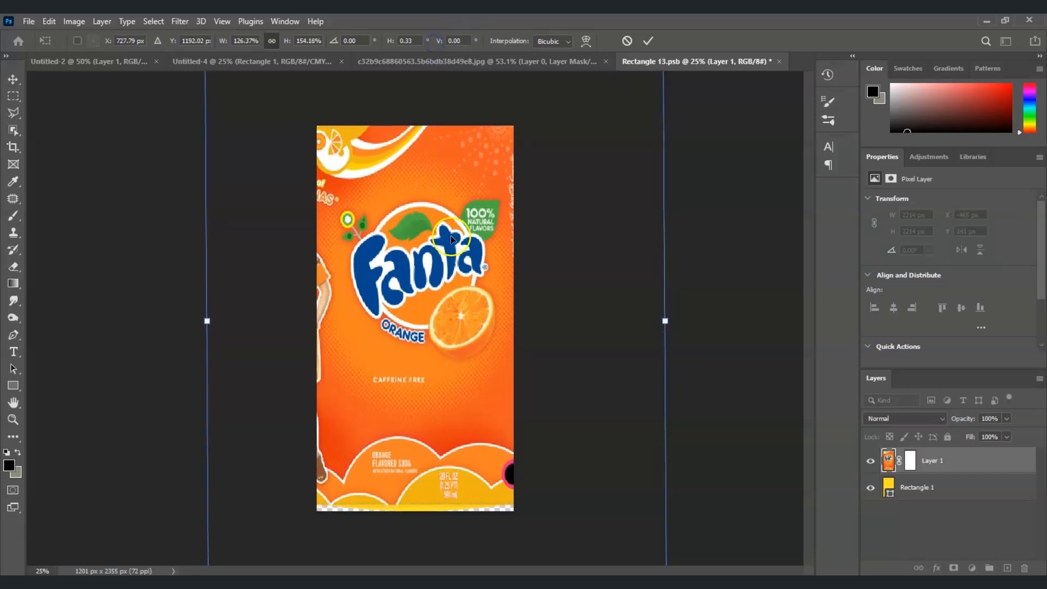
{"action": "key", "text": "Return"}
{"action": "key", "text": "ctrl+t"}
{"action": "left_click_drag", "start_coordinate": [433, 515], "coordinate": [432, 521]}
{"action": "key", "text": "Return"}
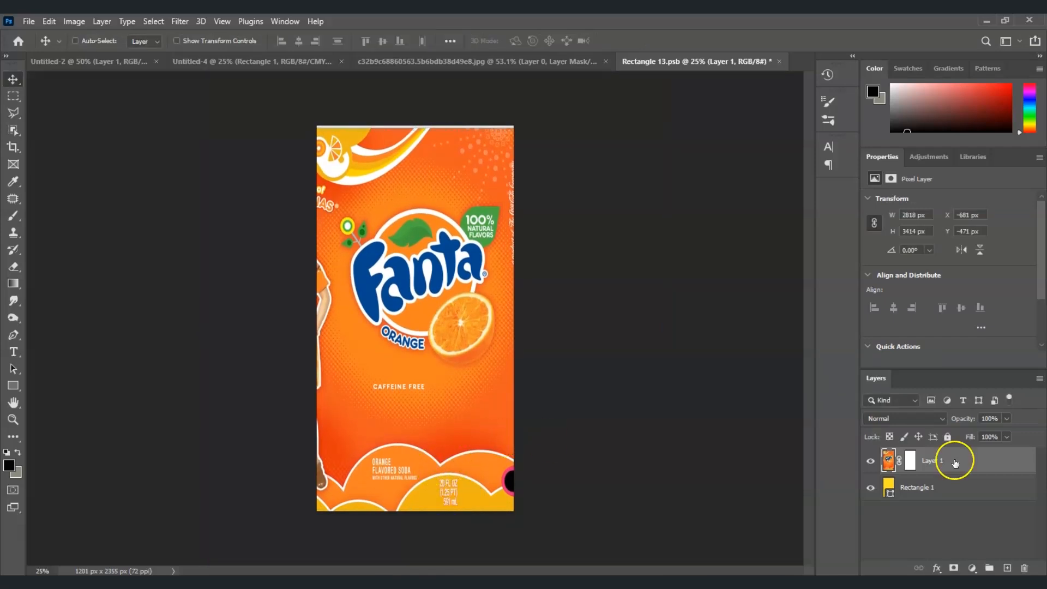
Step: Clip the Fanta label layer to the yellow rectangle with a clipping mask
{"action": "left_click", "coordinate": [937, 460]}
{"action": "right_click", "coordinate": [935, 458]}
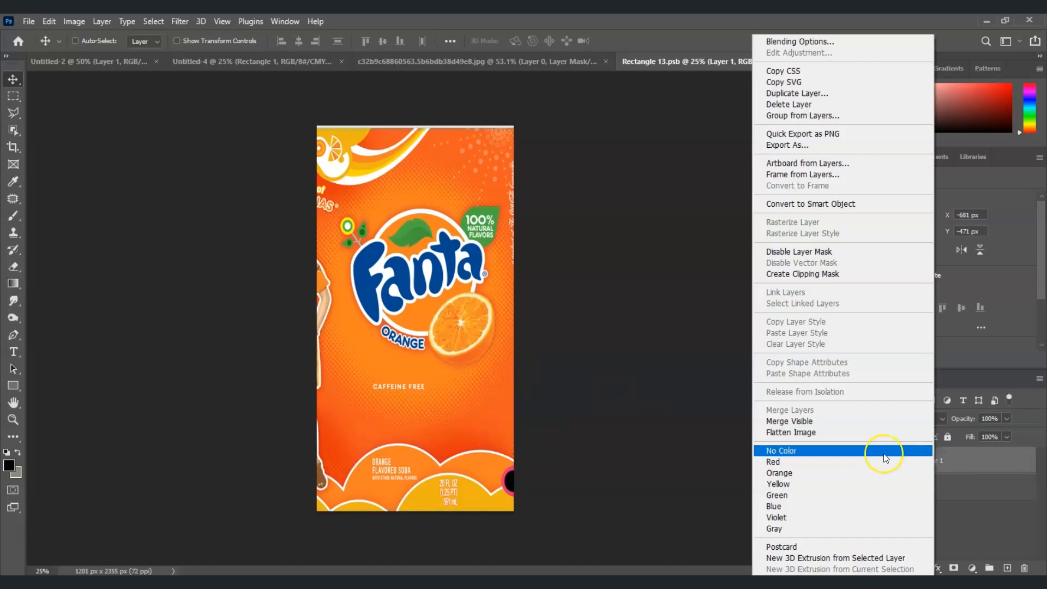
{"action": "left_click", "coordinate": [819, 273]}
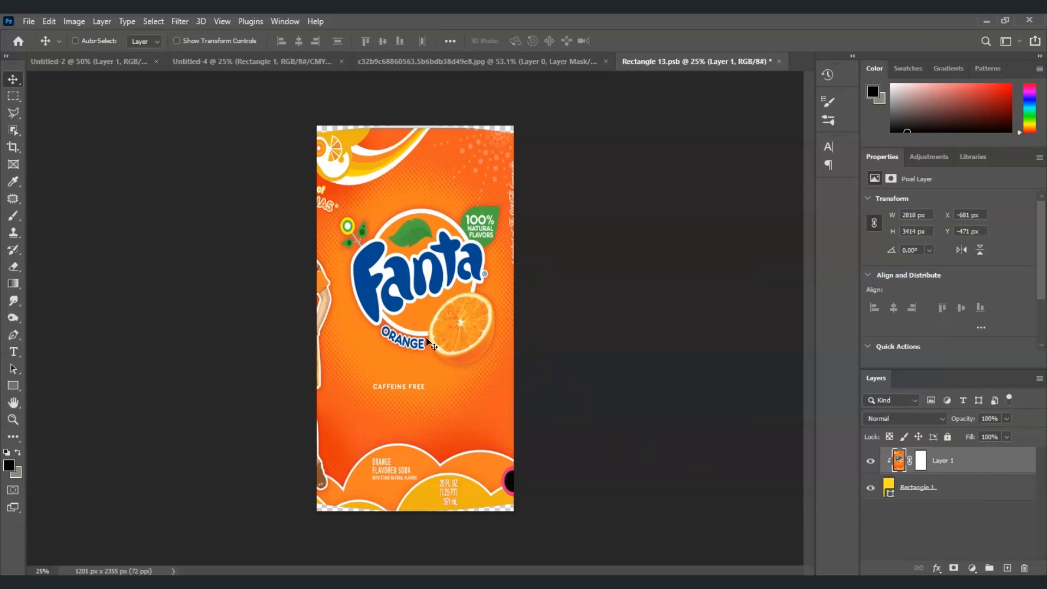
Step: Save Rectangle 13.psb and return to Untitled-4 to see the updated smart object
{"action": "left_click", "coordinate": [251, 61]}
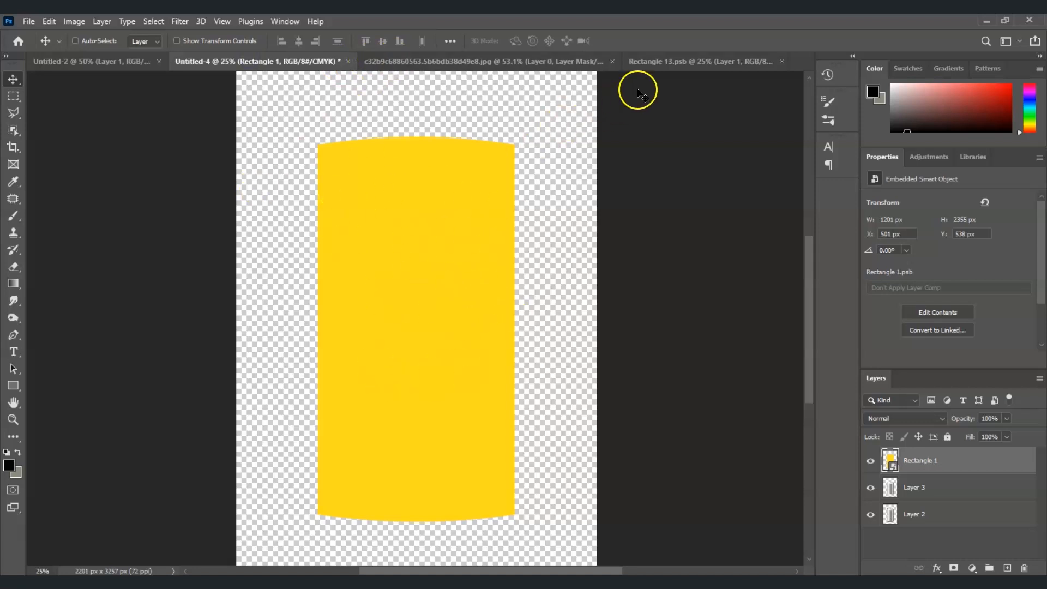
{"action": "left_click", "coordinate": [675, 61]}
{"action": "left_click", "coordinate": [436, 212]}
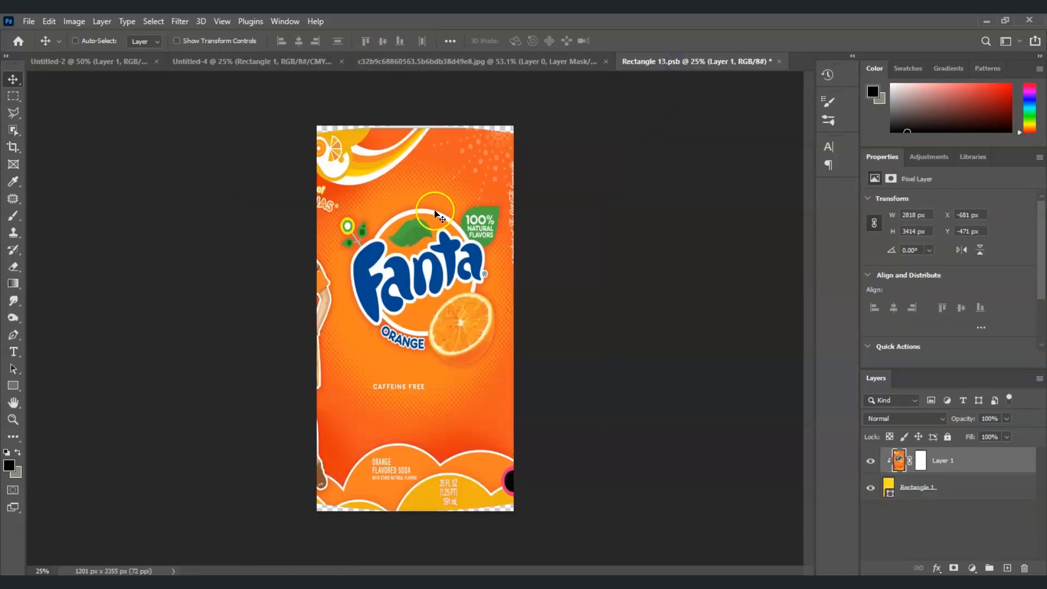
{"action": "key", "text": "ctrl+s"}
{"action": "left_click", "coordinate": [378, 318]}
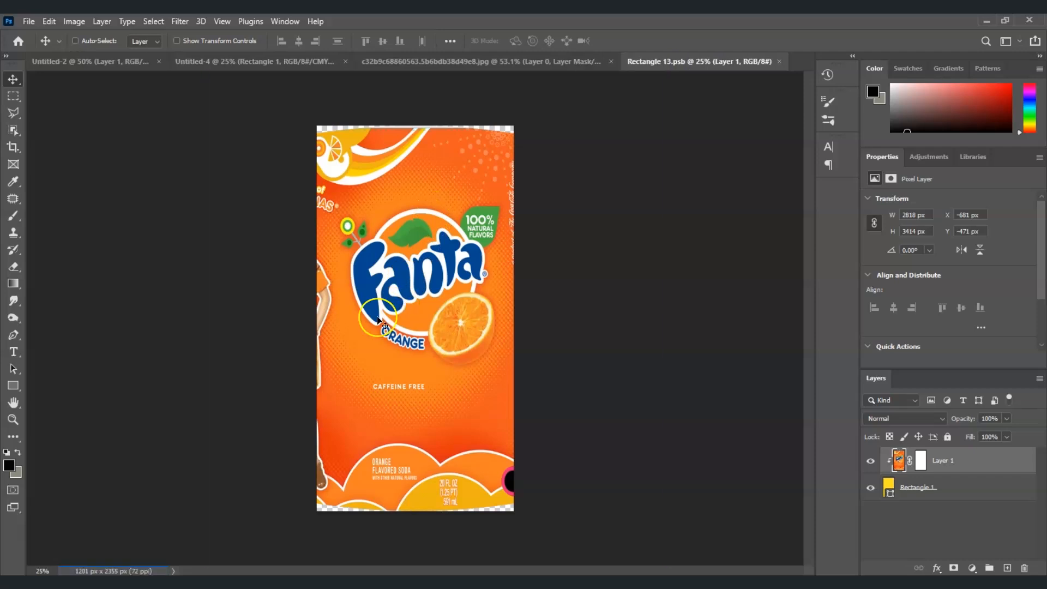
{"action": "left_click", "coordinate": [230, 64]}
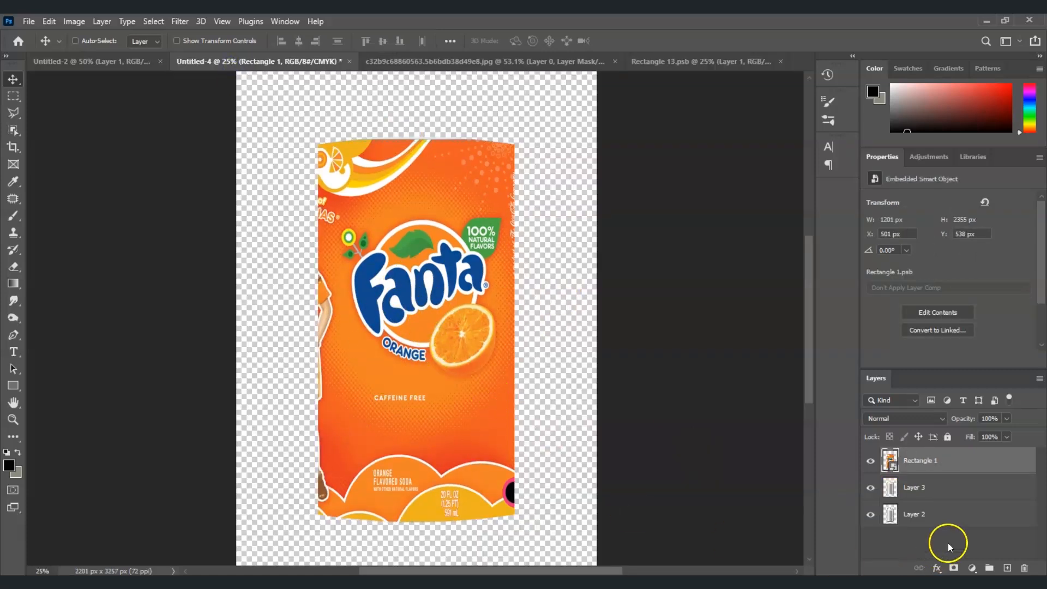
Step: Clip Rectangle 1 to the can layer below and set its blend mode to Linear Burn
{"action": "left_click", "coordinate": [930, 460]}
{"action": "right_click", "coordinate": [929, 462]}
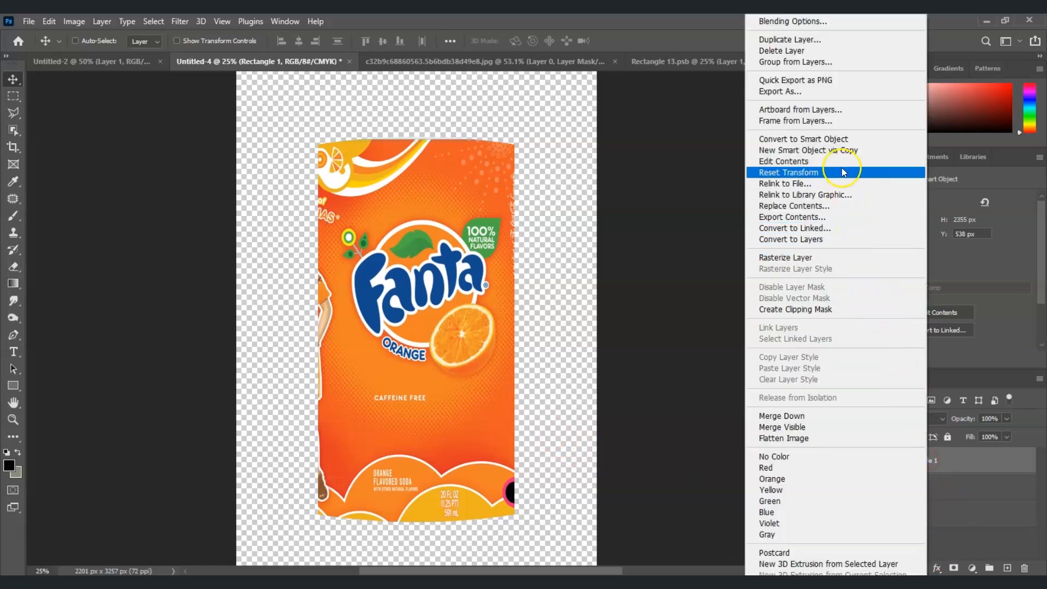
{"action": "left_click", "coordinate": [848, 309]}
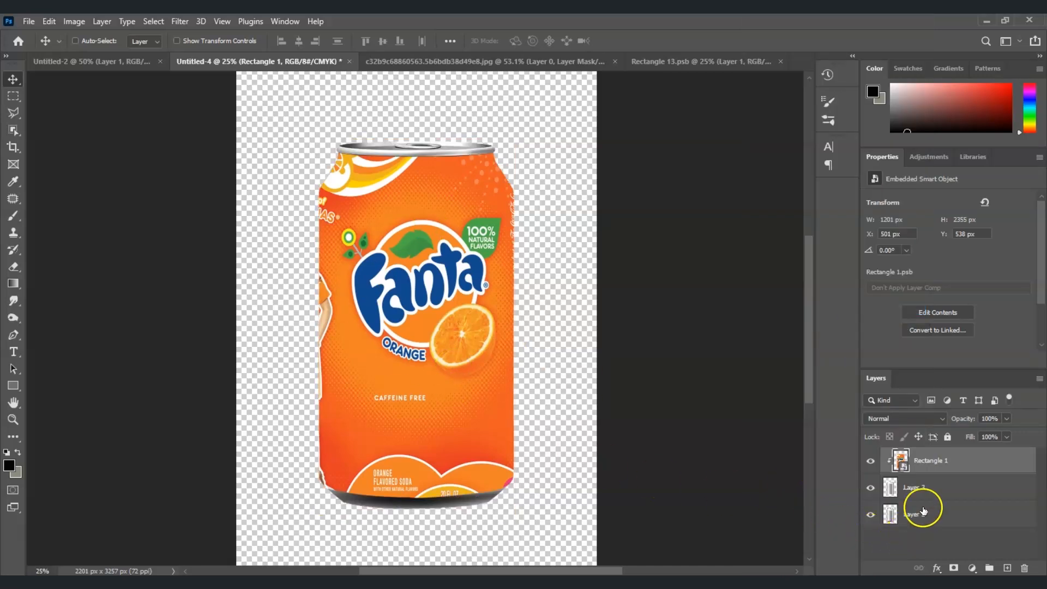
{"action": "left_click", "coordinate": [943, 420]}
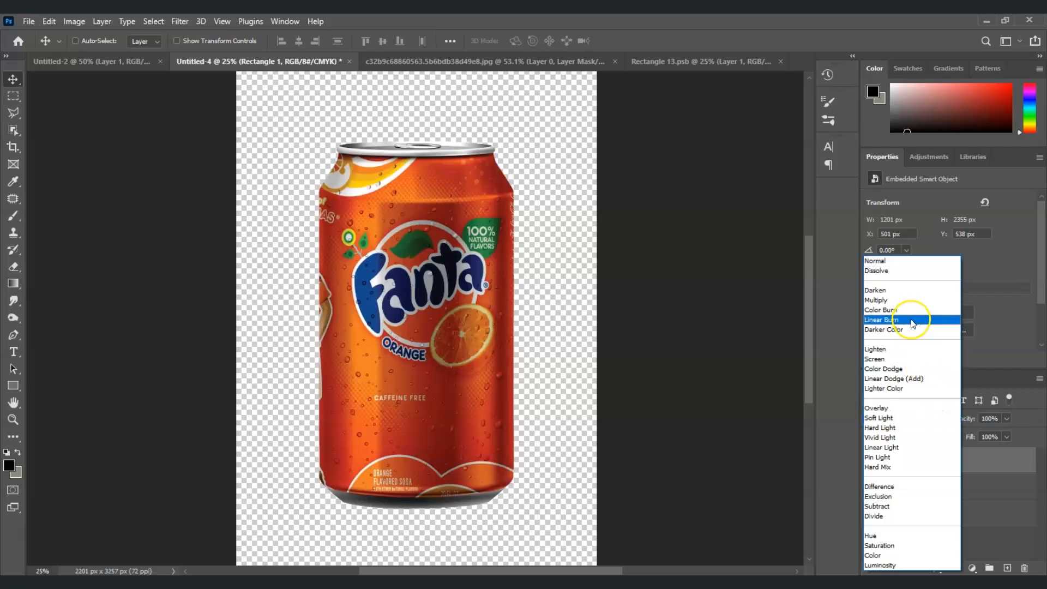
{"action": "left_click", "coordinate": [911, 320]}
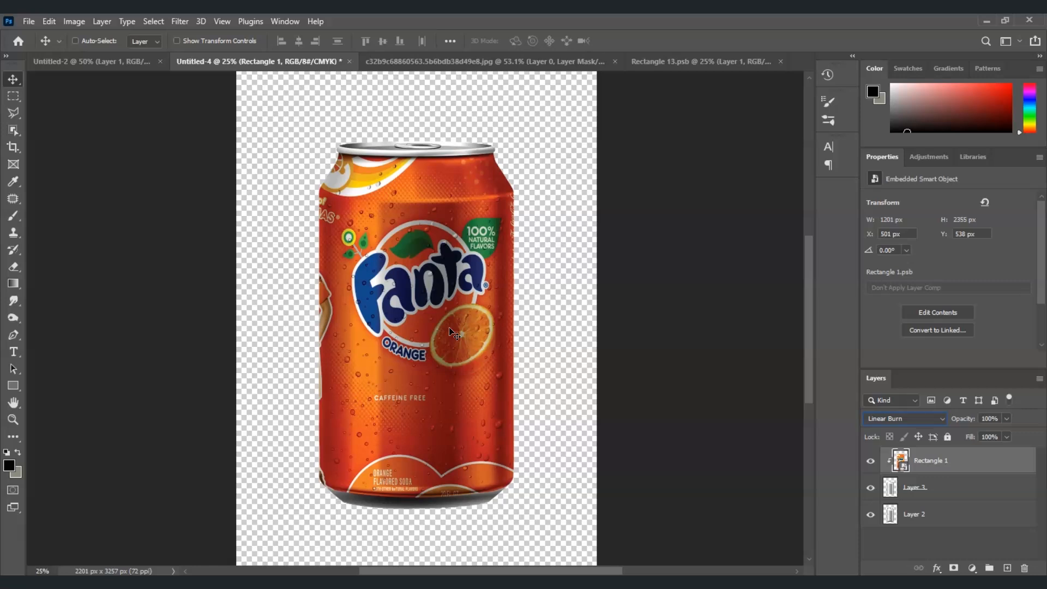
Step: Add a Levels adjustment clipped to Rectangle 1 with midtones 2.32 and white point 172
{"action": "left_click", "coordinate": [973, 568]}
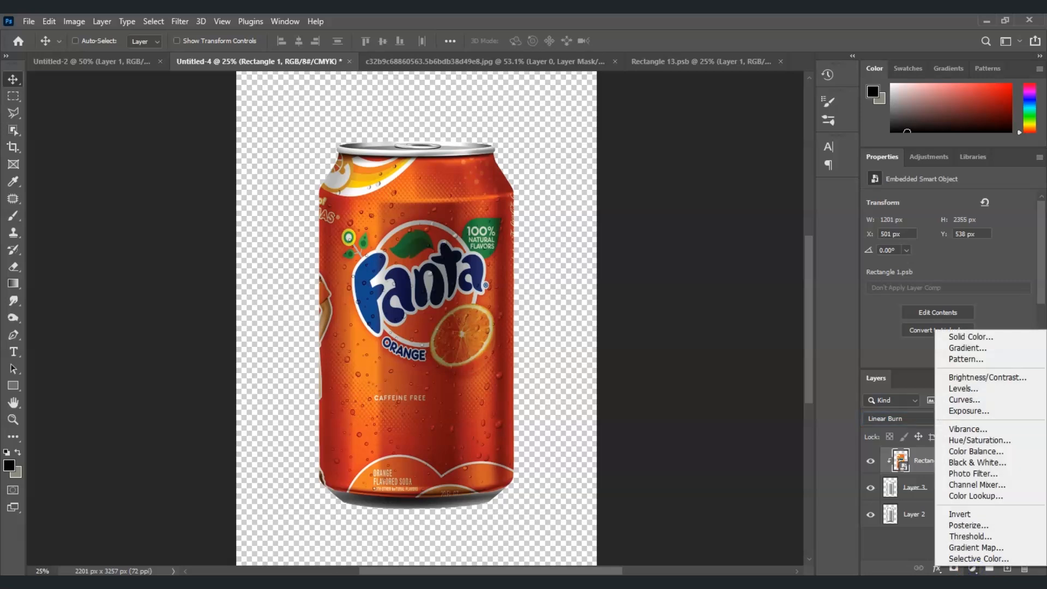
{"action": "left_click", "coordinate": [1000, 391]}
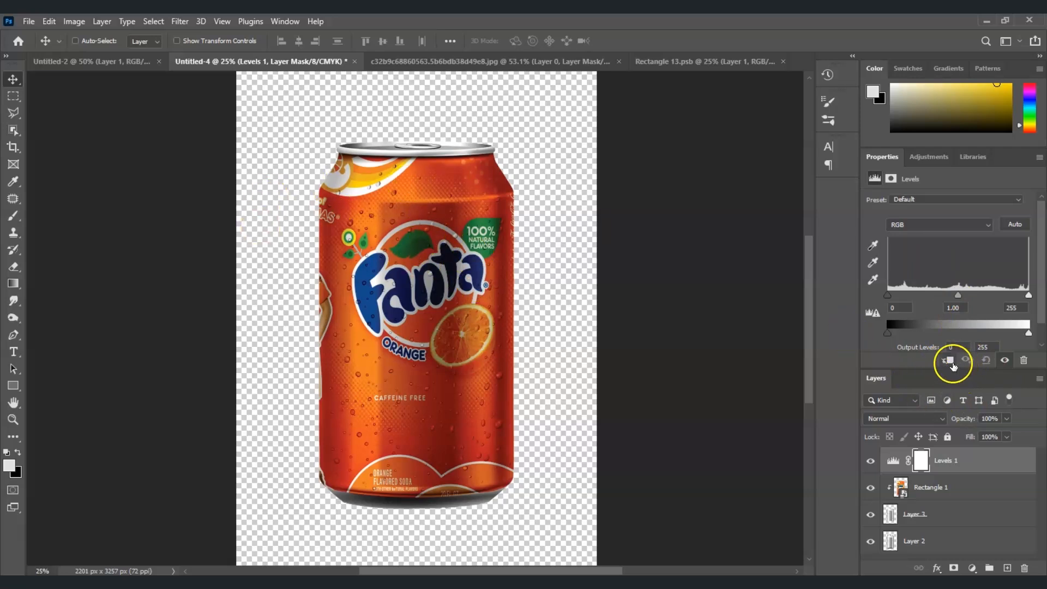
{"action": "left_click", "coordinate": [948, 361]}
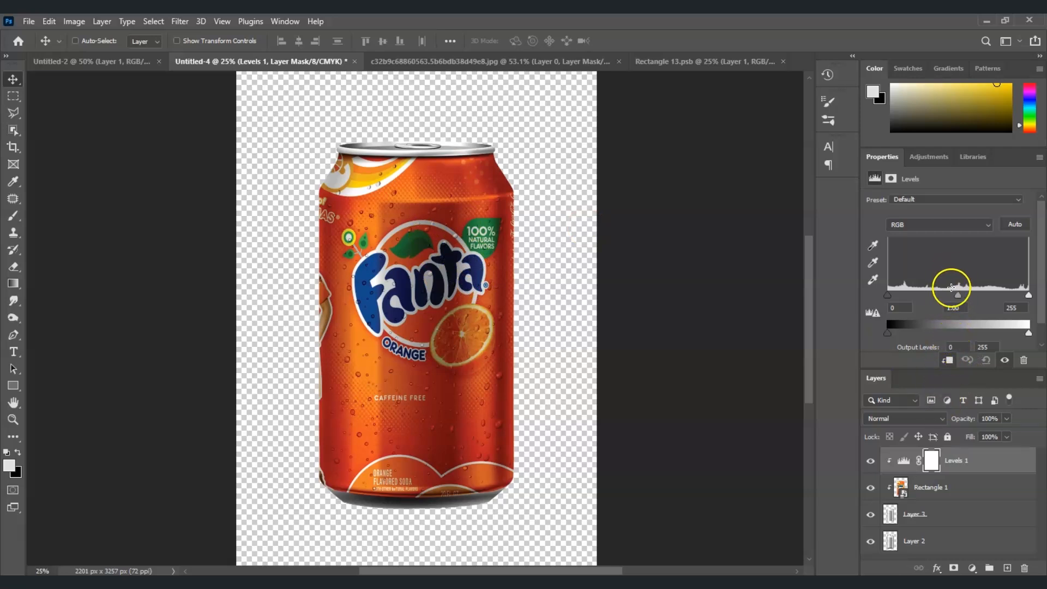
{"action": "left_click", "coordinate": [959, 298]}
{"action": "left_click_drag", "start_coordinate": [954, 299], "coordinate": [911, 296]}
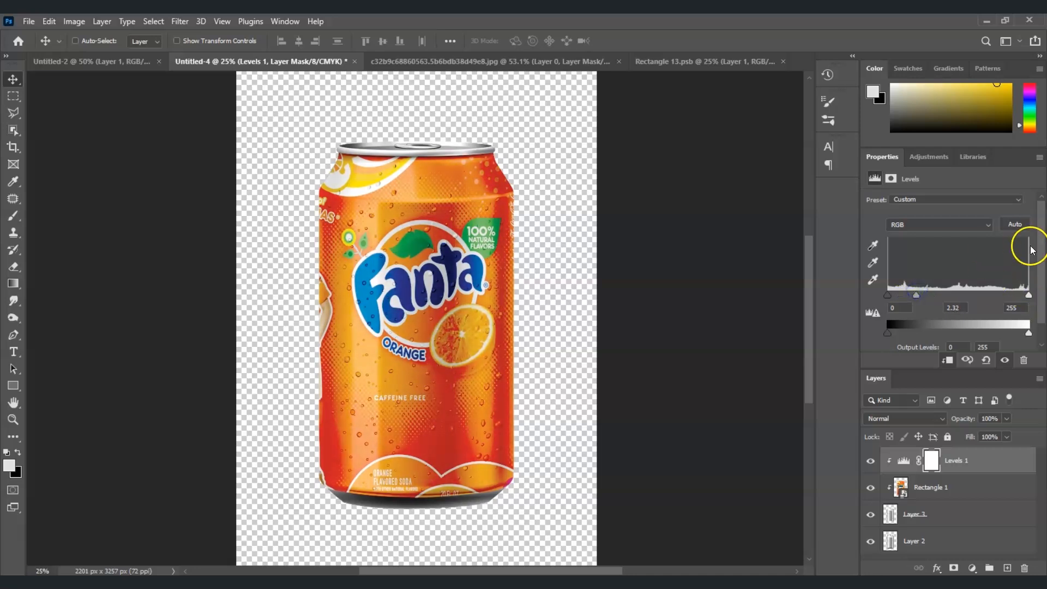
{"action": "left_click_drag", "start_coordinate": [1013, 296], "coordinate": [998, 296]}
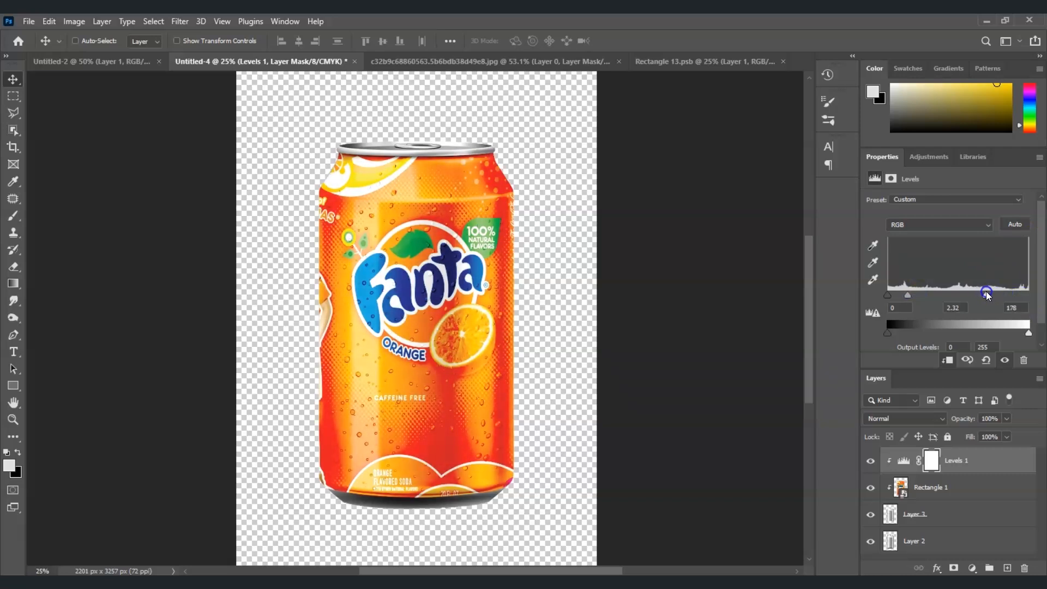
{"action": "left_click_drag", "start_coordinate": [983, 292], "coordinate": [980, 294]}
{"action": "left_click", "coordinate": [951, 488]}
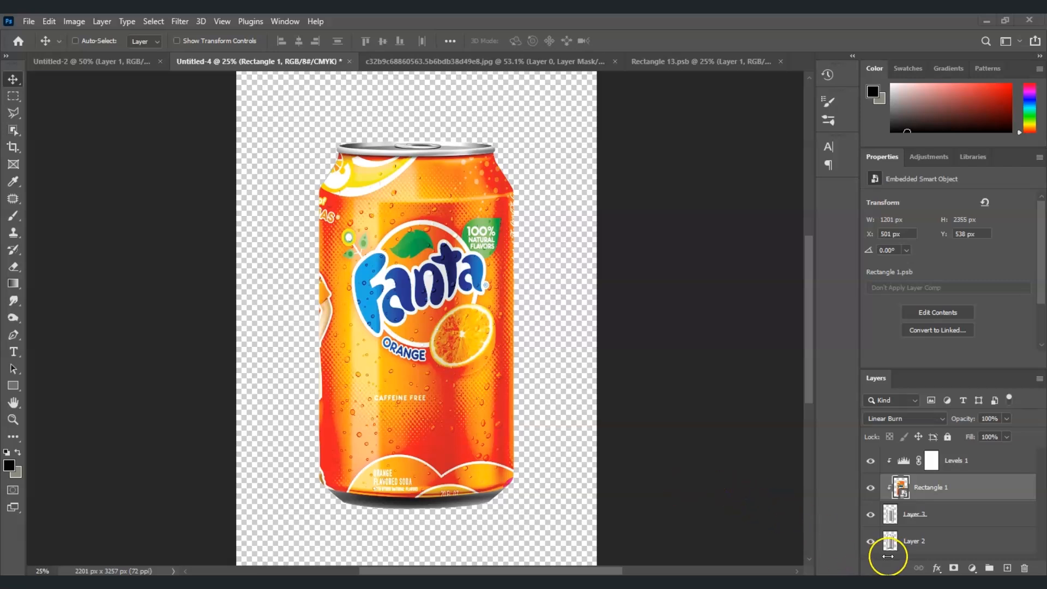
Step: Reset Rectangle 1 to Normal blend and group the four can layers into Group 1
{"action": "key", "text": "shift+alt+n"}
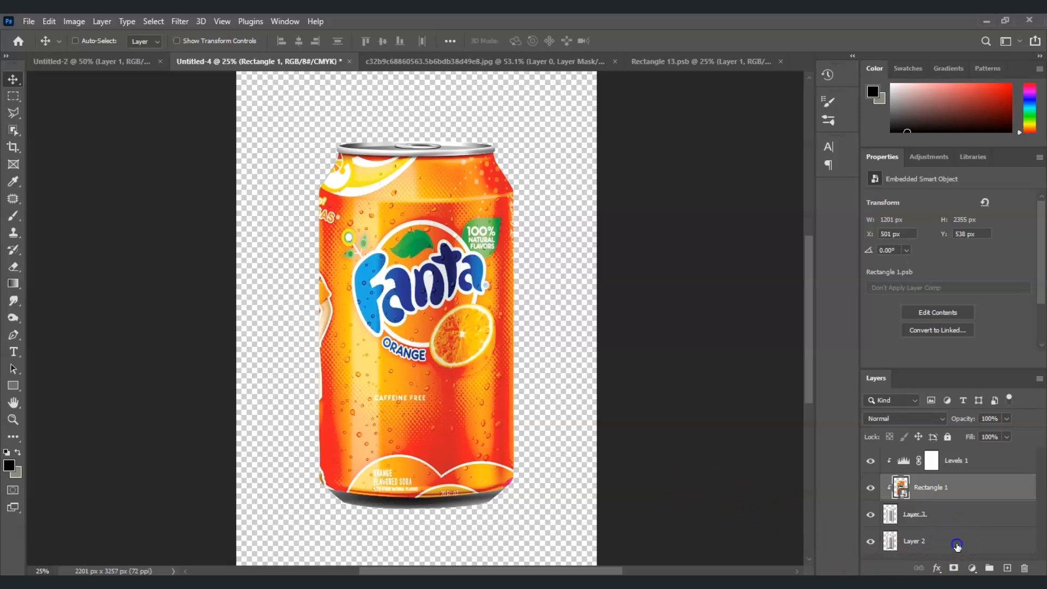
{"action": "left_click", "coordinate": [957, 546]}
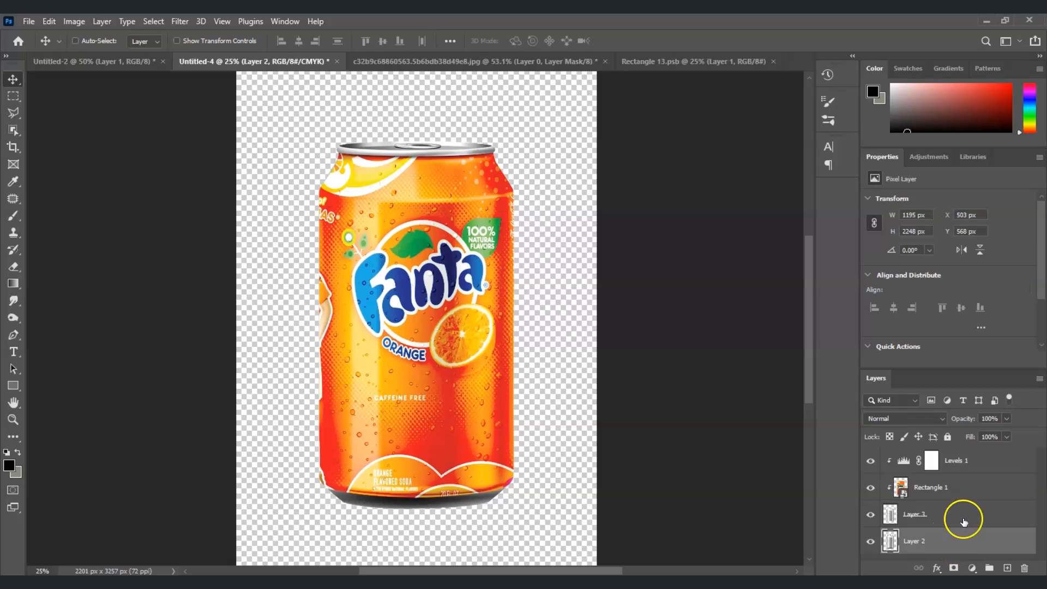
{"action": "left_click", "coordinate": [970, 463], "text": "shift"}
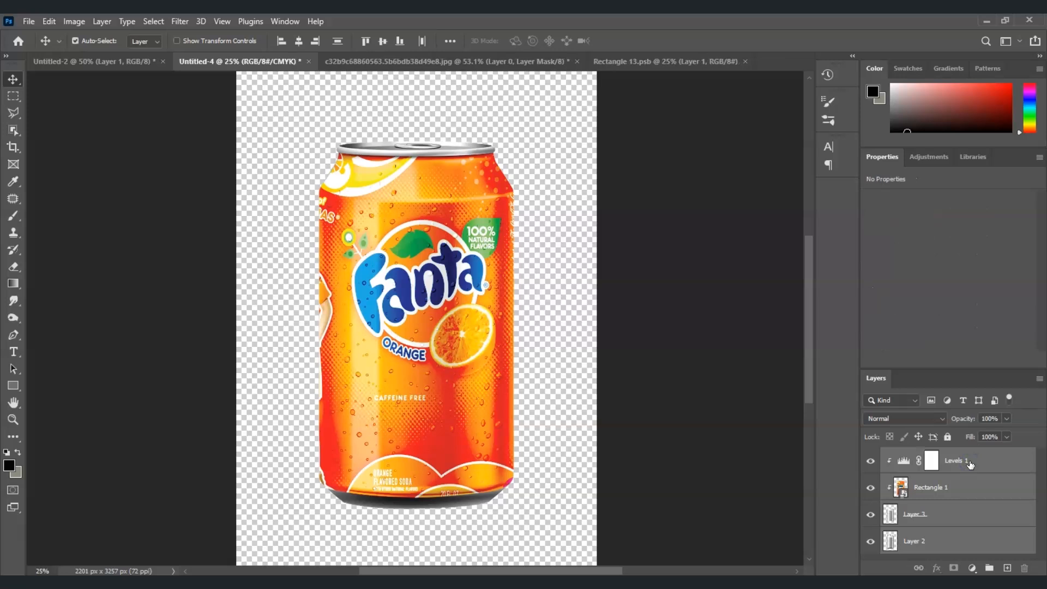
{"action": "key", "text": "ctrl+g"}
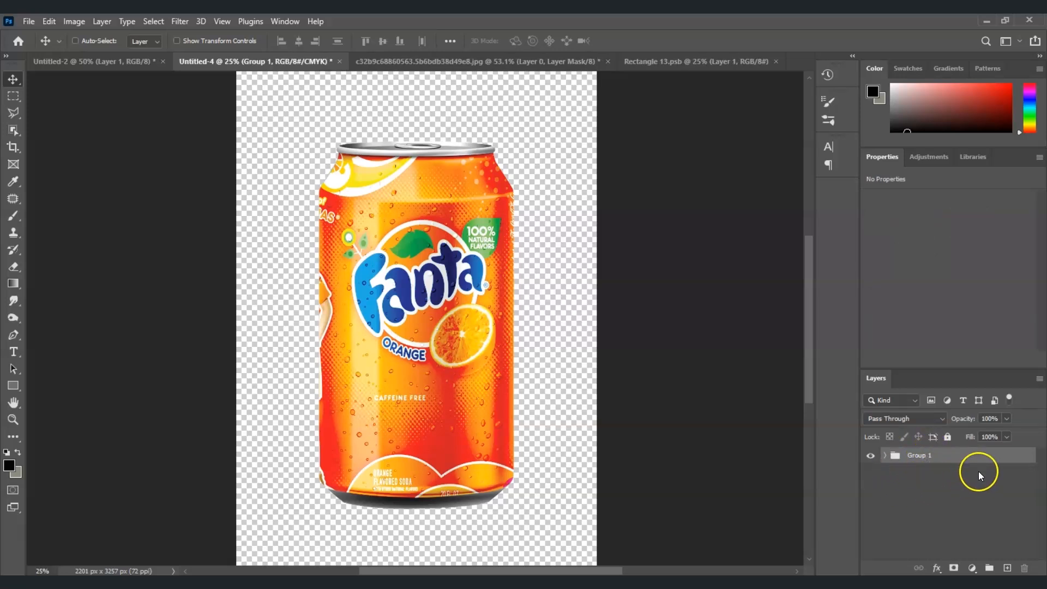
Step: Add a black Solid Color fill layer and place it beneath Group 1
{"action": "left_click", "coordinate": [973, 568]}
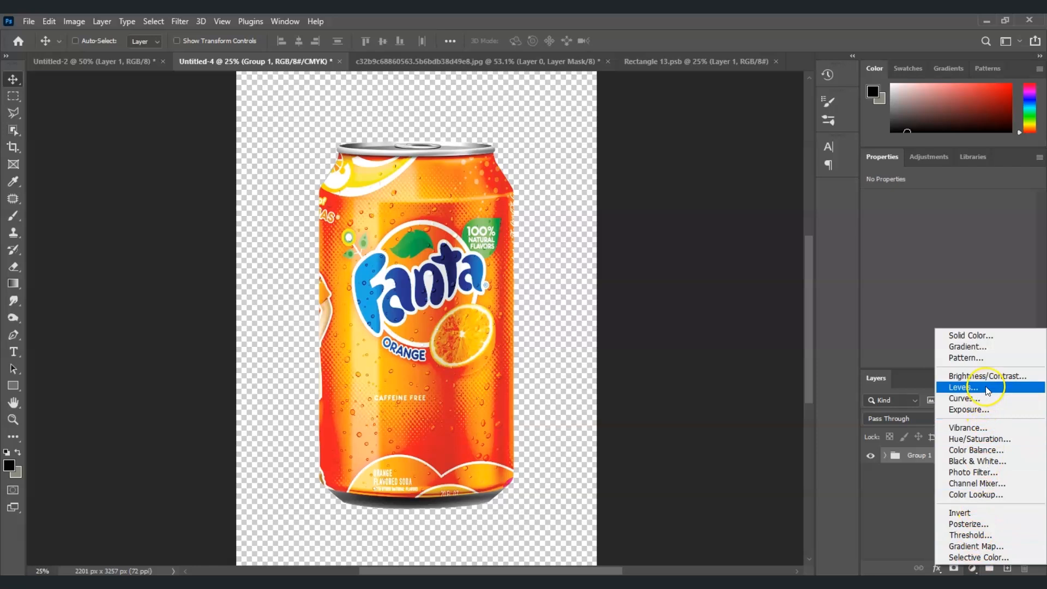
{"action": "left_click", "coordinate": [986, 335]}
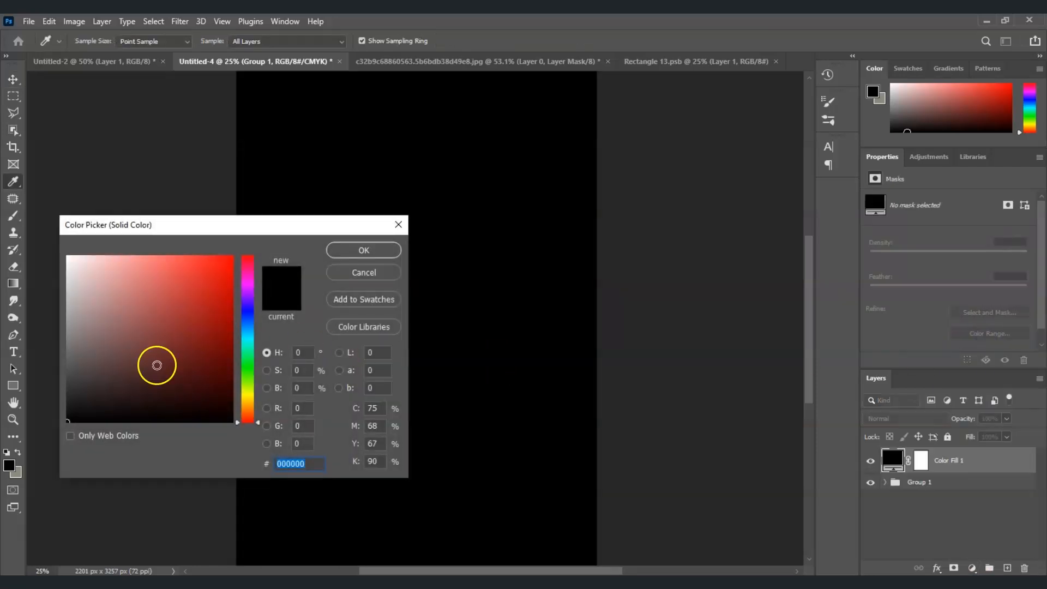
{"action": "left_click", "coordinate": [363, 250]}
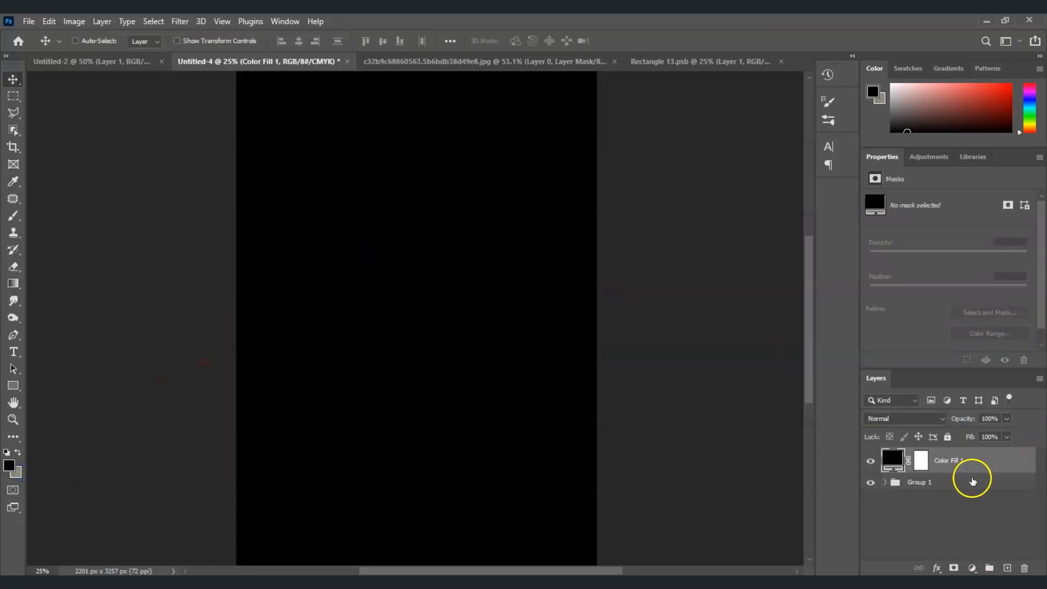
{"action": "left_click_drag", "start_coordinate": [956, 464], "coordinate": [951, 498]}
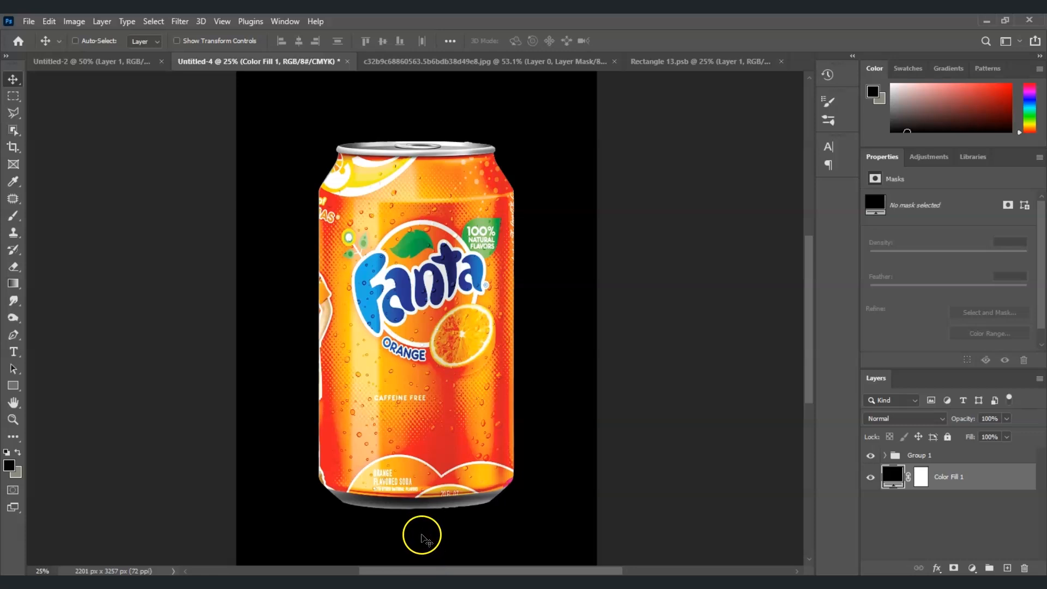
{"action": "left_click", "coordinate": [989, 462]}
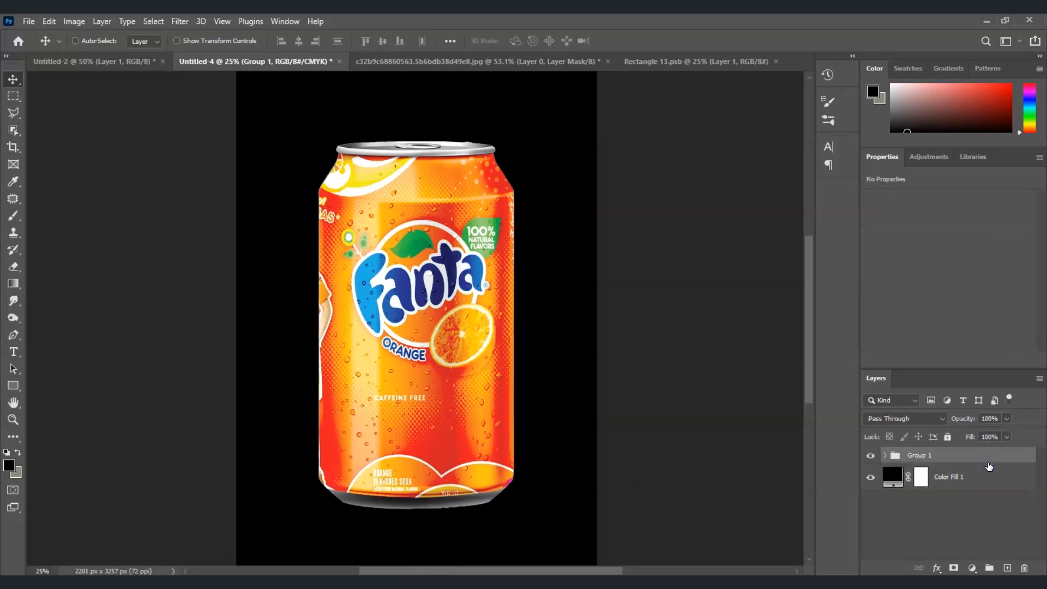
Step: Duplicate Group 1, rename the copy REFLECTION, and move it below Group 1
{"action": "key", "text": "ctrl+j"}
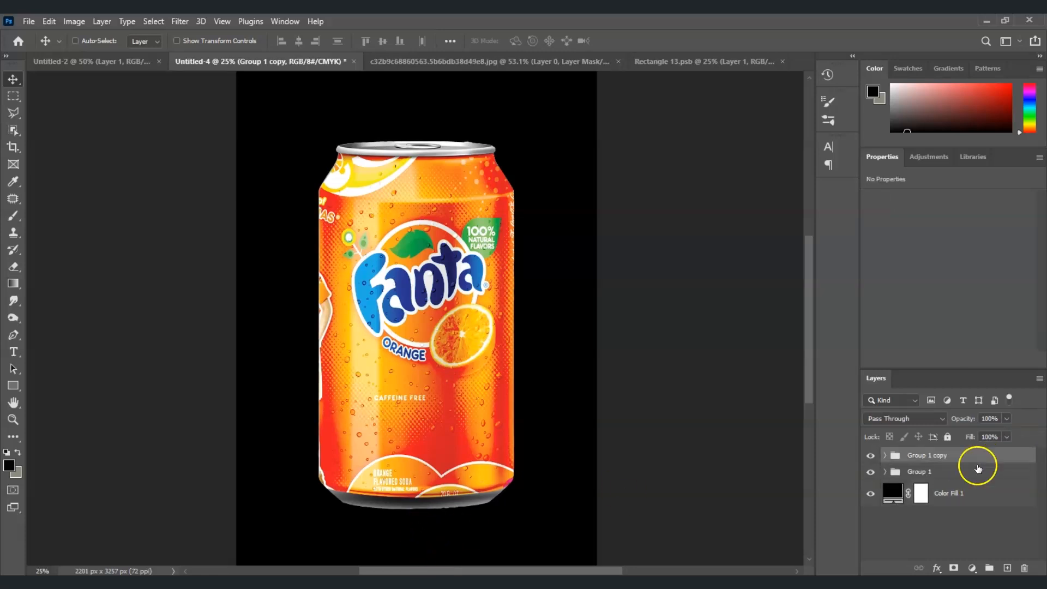
{"action": "double_click", "coordinate": [928, 455]}
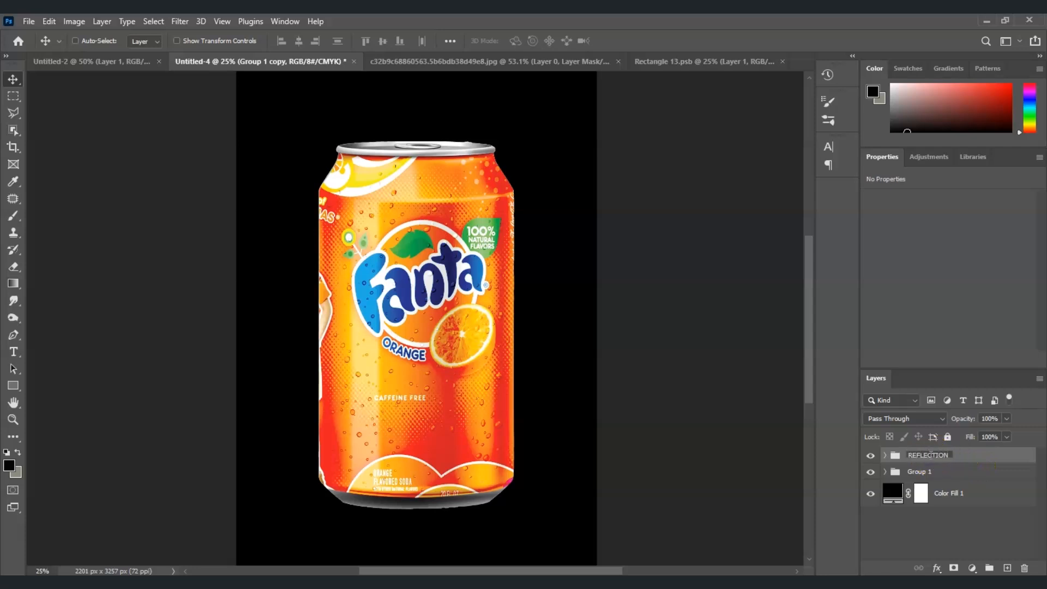
{"action": "key", "text": "Return"}
{"action": "left_click_drag", "start_coordinate": [956, 456], "coordinate": [958, 478]}
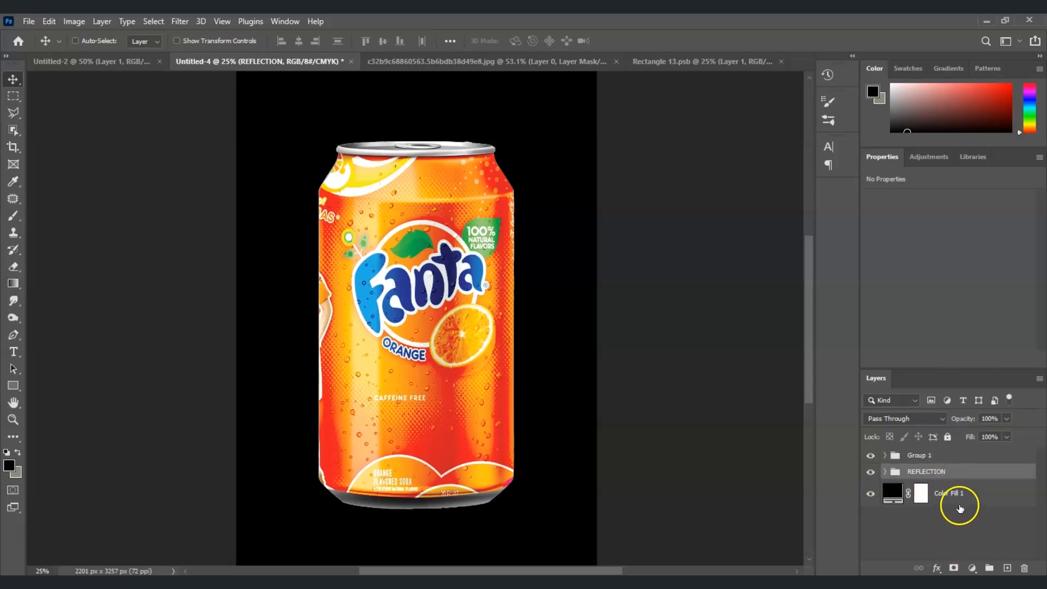
Step: Flip the REFLECTION group vertically and position it directly under the can
{"action": "key", "text": "ctrl+t"}
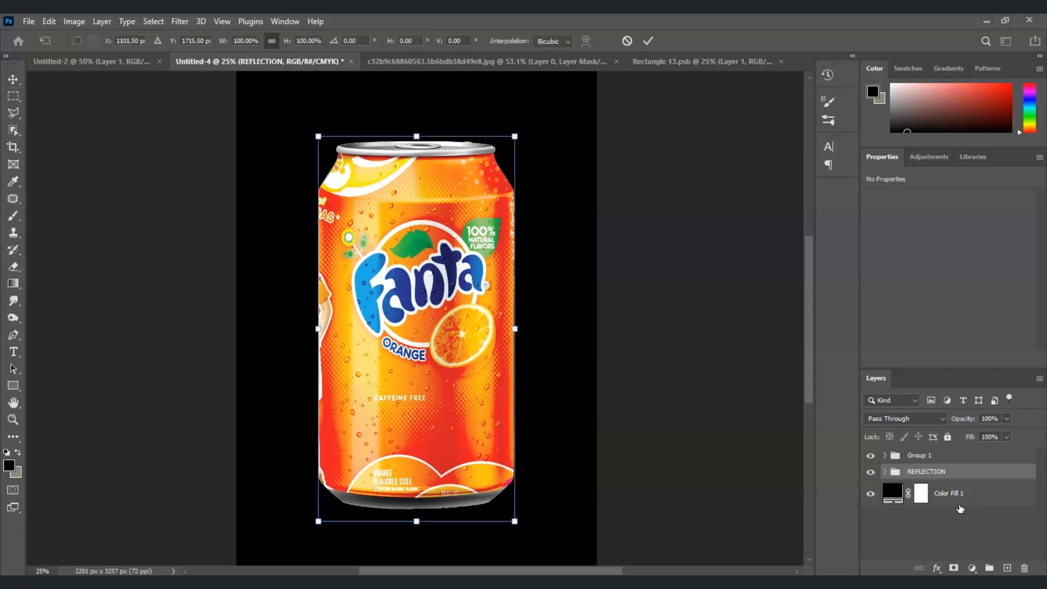
{"action": "right_click", "coordinate": [420, 270]}
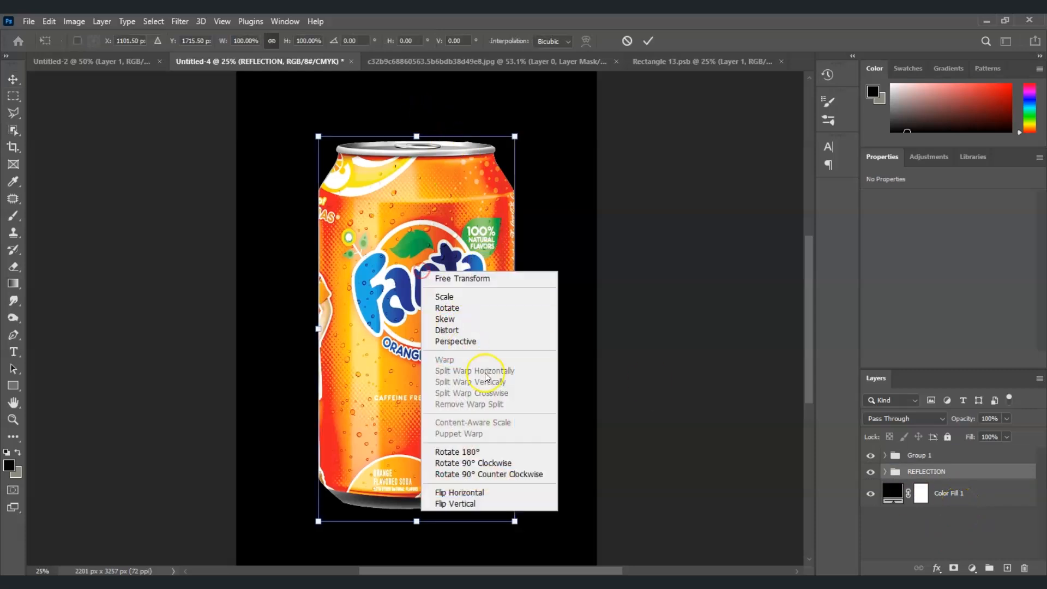
{"action": "left_click", "coordinate": [530, 505]}
{"action": "left_click_drag", "start_coordinate": [419, 257], "coordinate": [423, 480]}
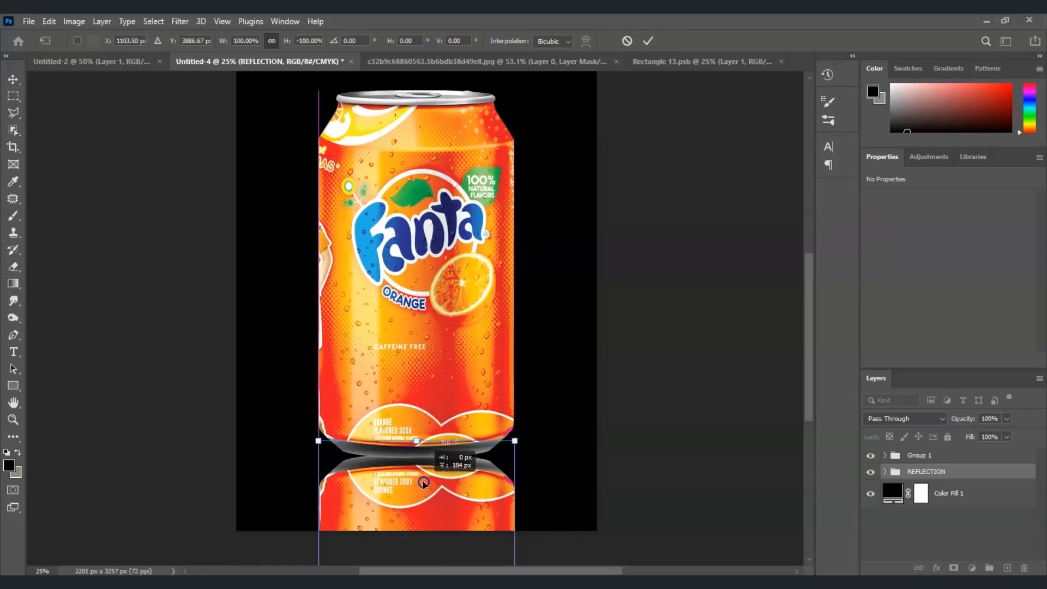
{"action": "left_click", "coordinate": [884, 472]}
{"action": "scroll", "coordinate": [930, 505], "scroll_direction": "down", "scroll_amount": 2}
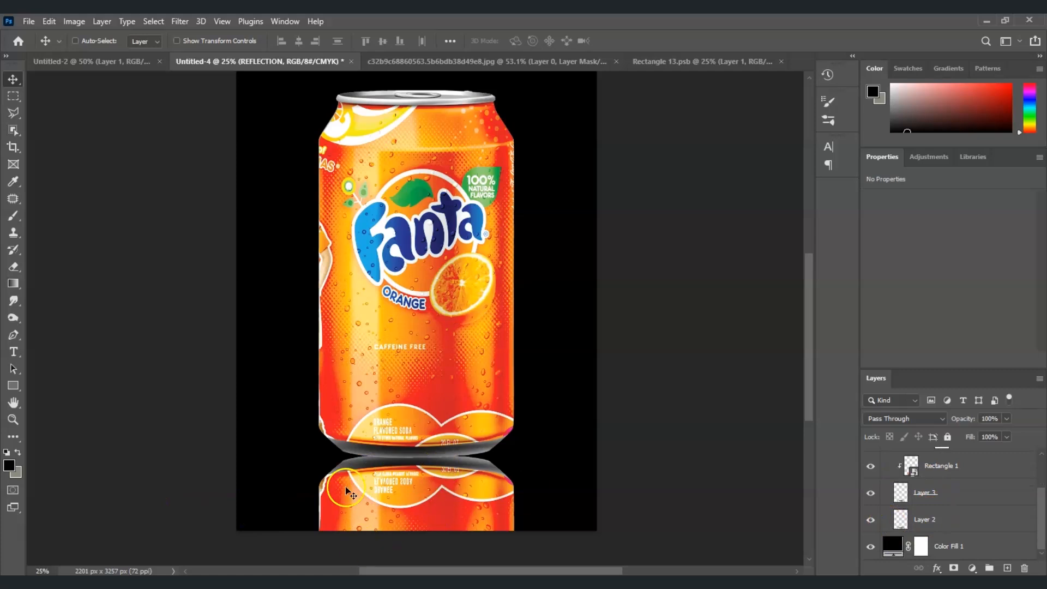
Step: Mask REFLECTION using Layer 2's selection and set up a black Foreground to Transparent gradient
{"action": "left_click", "coordinate": [903, 522], "text": "ctrl"}
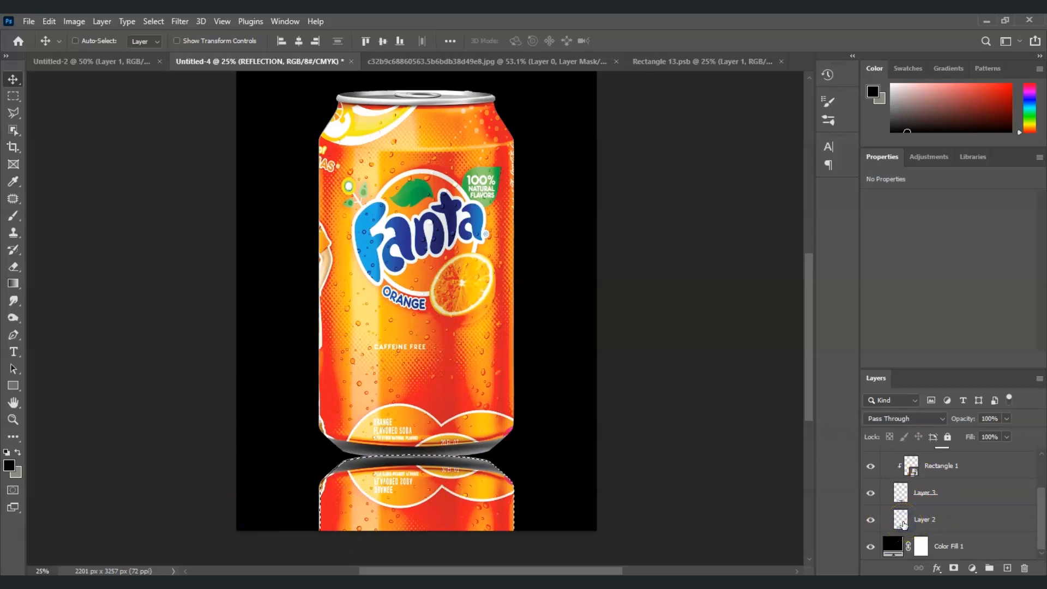
{"action": "left_click", "coordinate": [954, 567]}
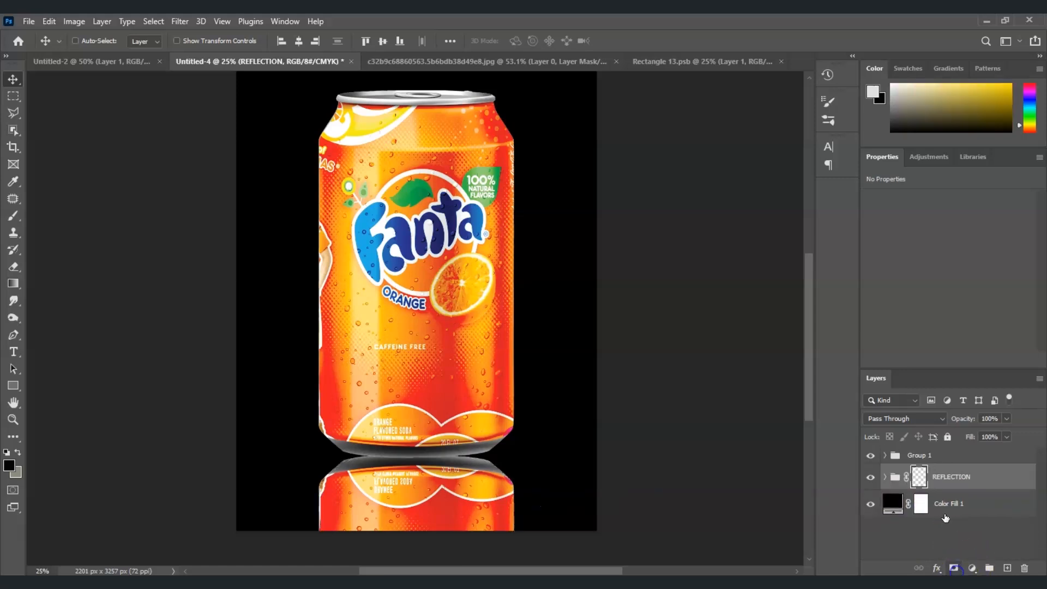
{"action": "left_click", "coordinate": [13, 284]}
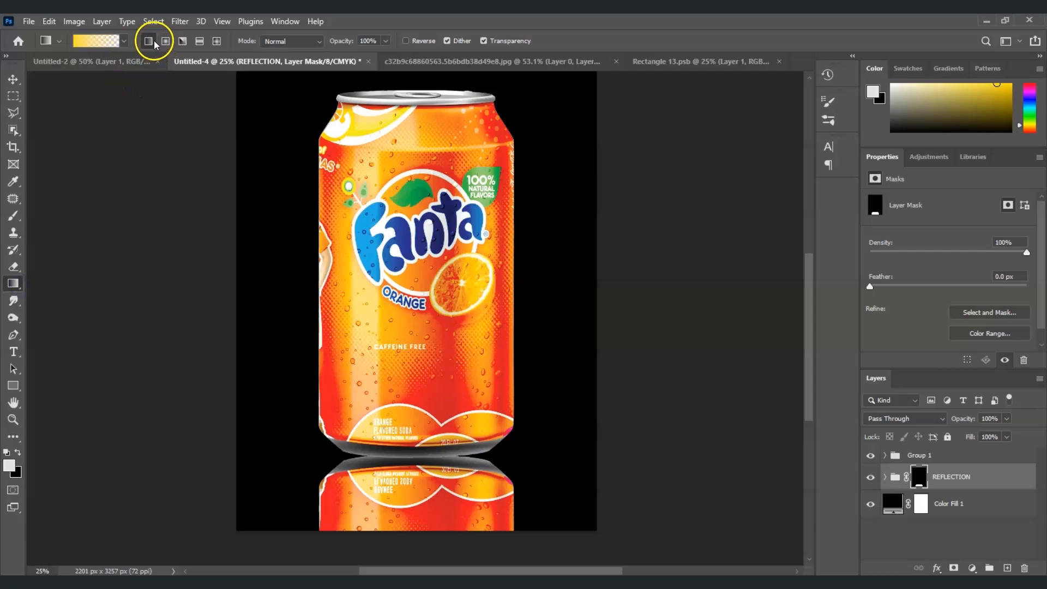
{"action": "left_click", "coordinate": [100, 43]}
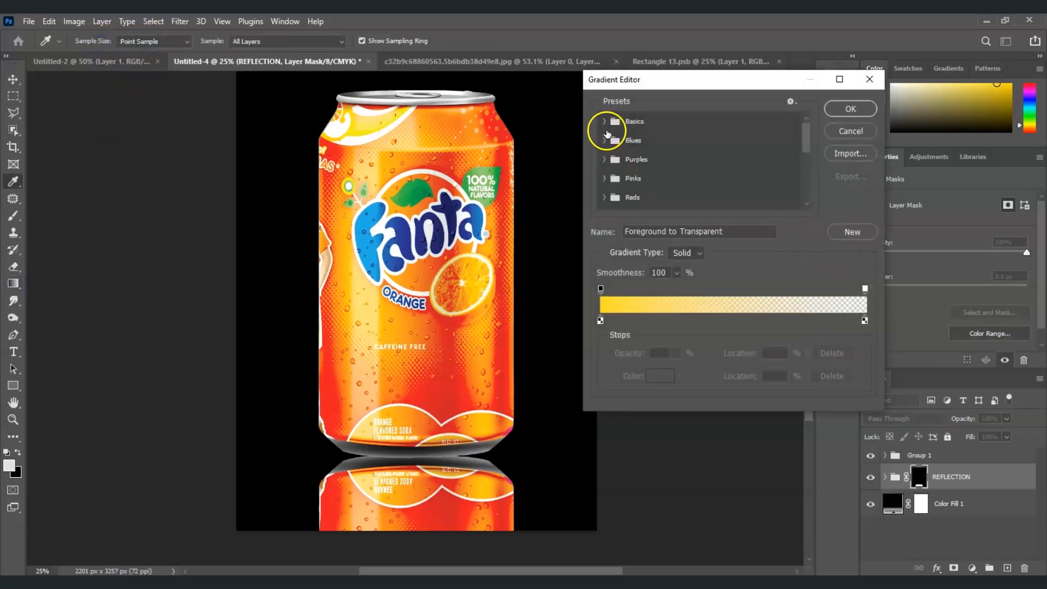
{"action": "left_click", "coordinate": [605, 122]}
{"action": "left_click", "coordinate": [851, 109]}
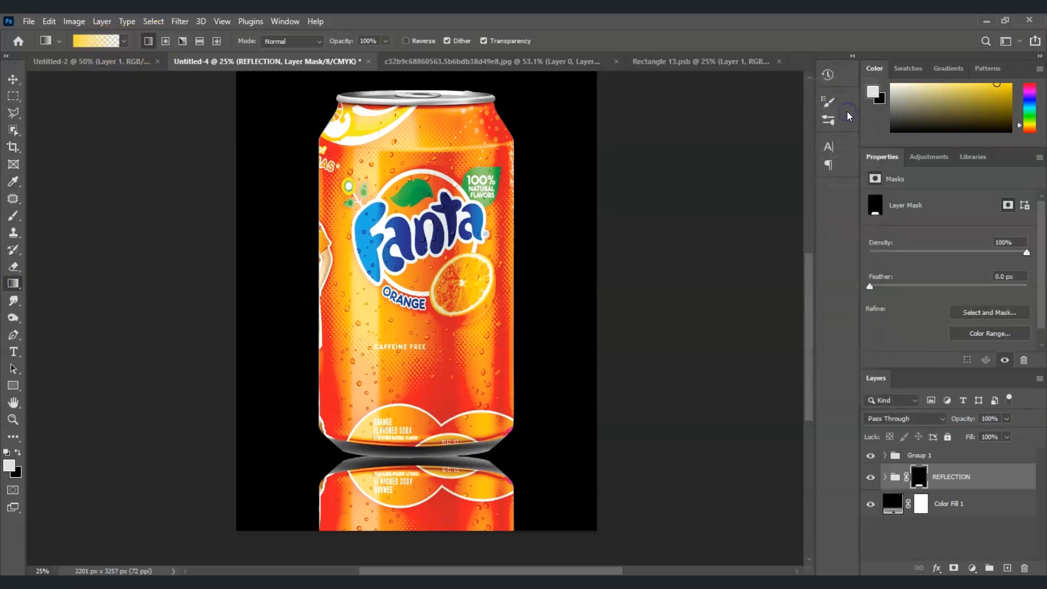
{"action": "left_click", "coordinate": [19, 453]}
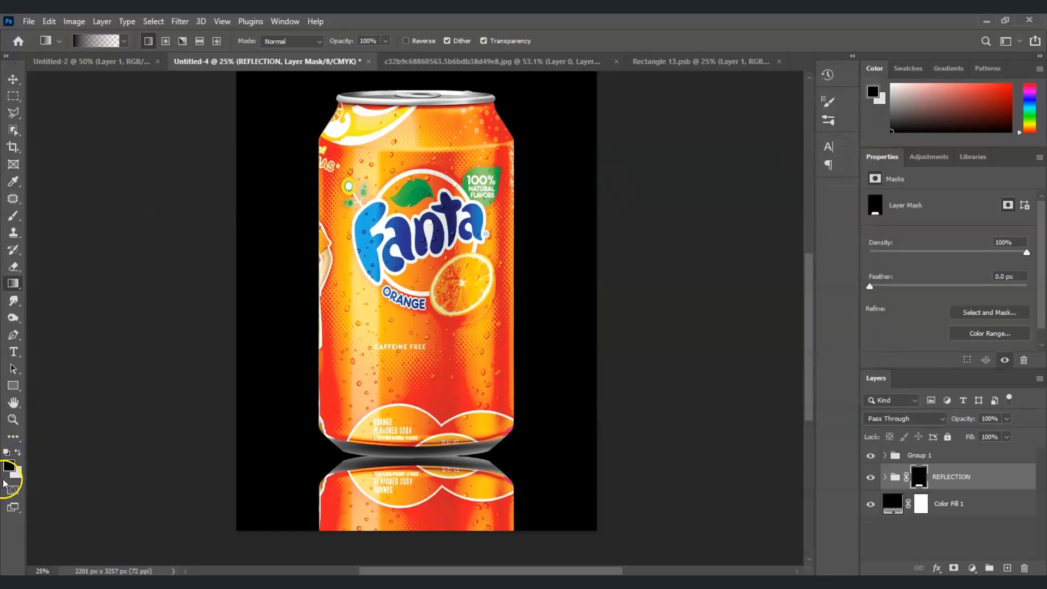
Step: Drag the gradient up the mask to fade the reflection, fit the canvas, and hide Layer 2 copy
{"action": "left_click_drag", "start_coordinate": [406, 561], "coordinate": [406, 516]}
{"action": "left_click_drag", "start_coordinate": [406, 465], "coordinate": [413, 416]}
{"action": "key", "text": "z"}
{"action": "key", "text": "ctrl+0"}
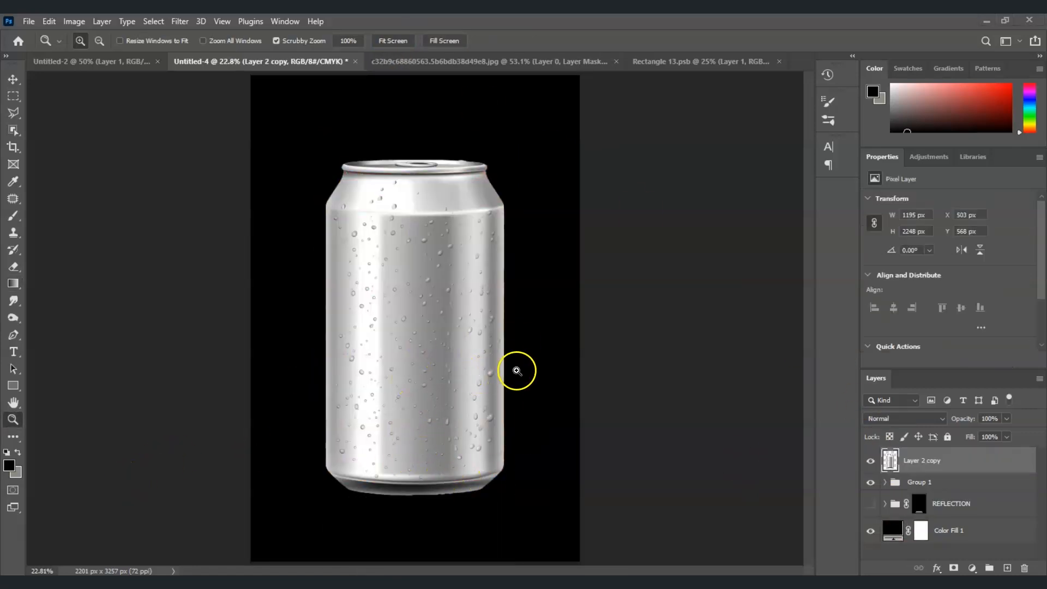
{"action": "left_click", "coordinate": [871, 461]}
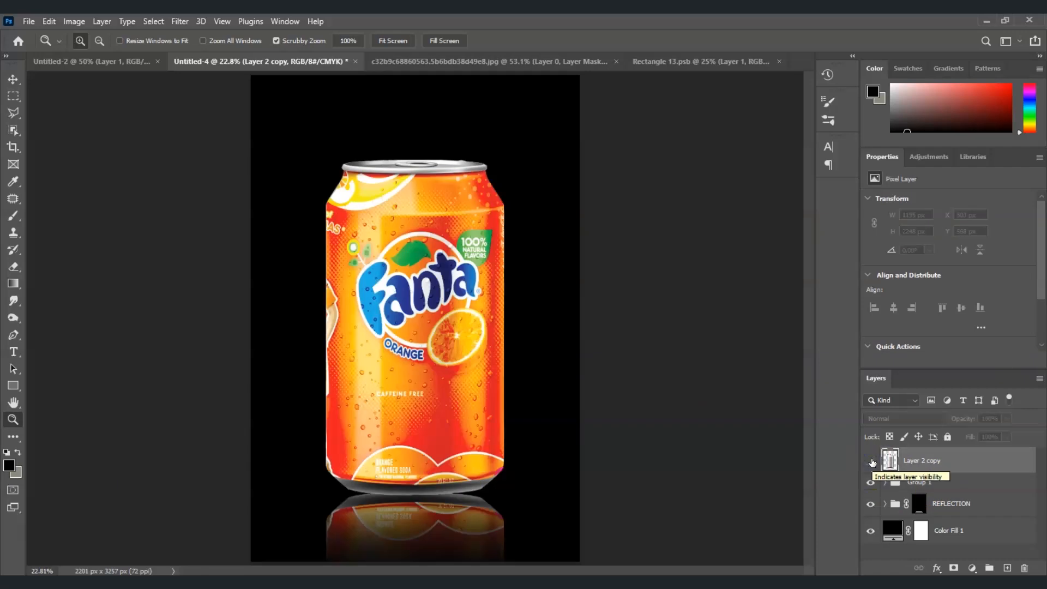
{"action": "left_click", "coordinate": [258, 573]}
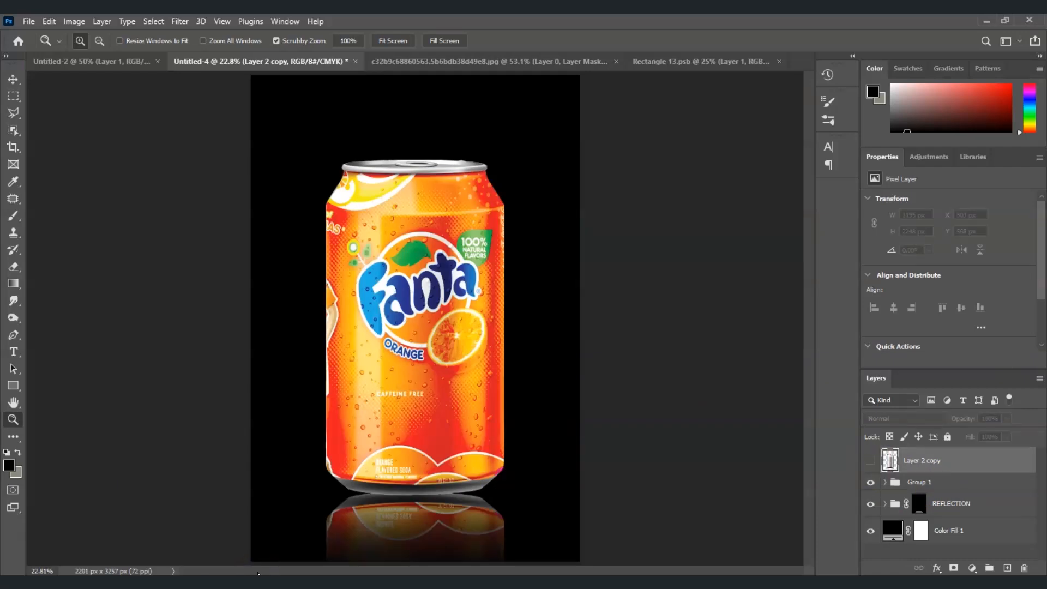